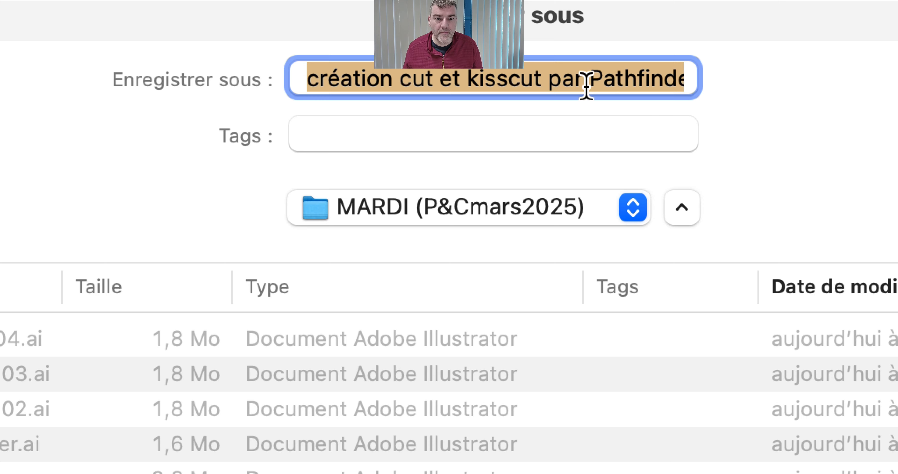
# - Save the document as "création cut et kisscut par Pathfinder - 05.ai" in the MARDI (P&Cmars2025) folder, keeping the Illustrator 2020 options
pyautogui.click(586, 87)
pyautogui.press('Down')
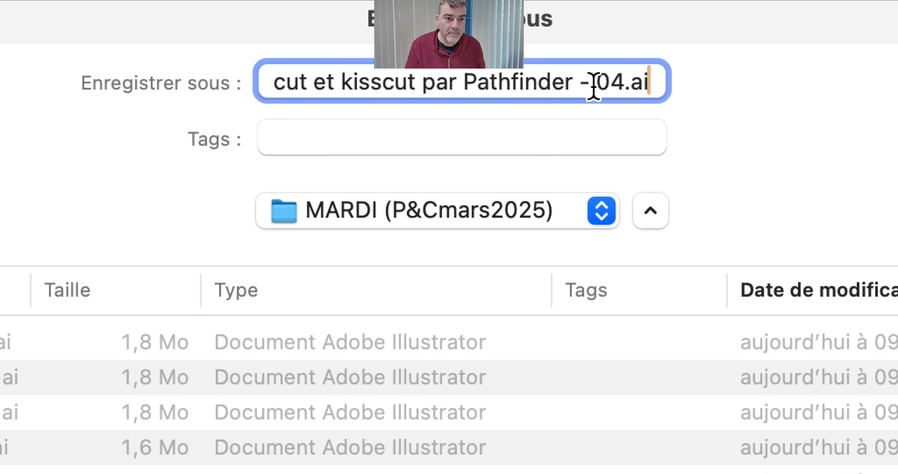
pyautogui.moveTo(594, 86); pyautogui.dragTo(598, 88)
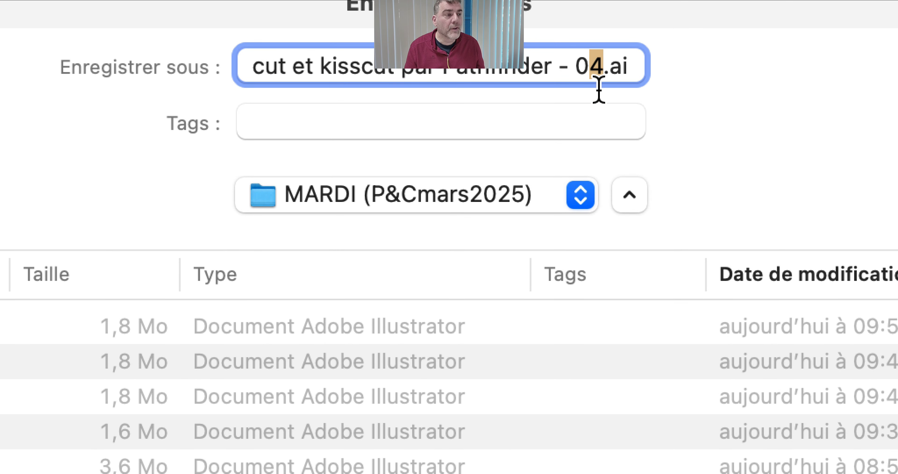
pyautogui.write('5')
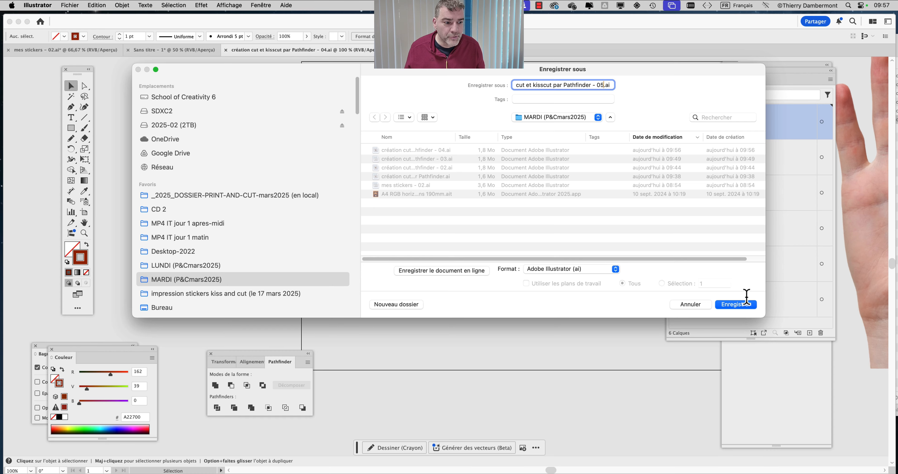
pyautogui.click(735, 304)
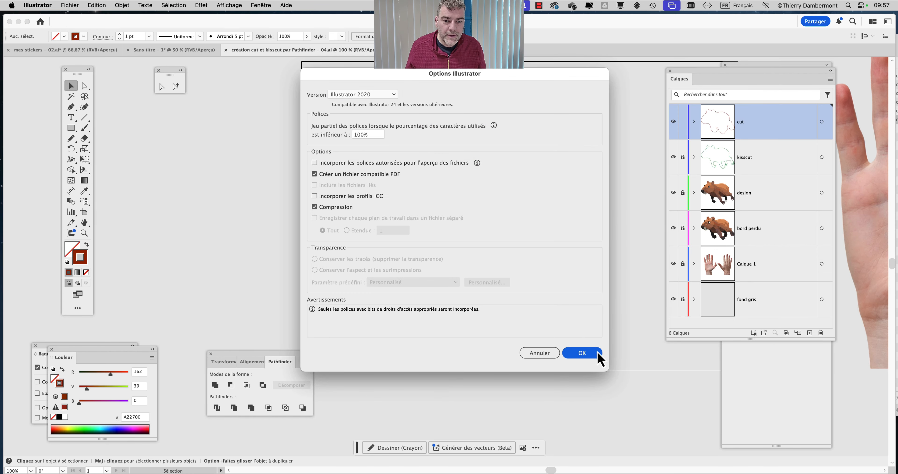
pyautogui.click(596, 357)
# - Switch to Finder and rename the version 04 file as "création cut et kisscut par Pathfinder - 04 ok pour impression.ai"
pyautogui.press('super+Tab')
pyautogui.click(413, 245)
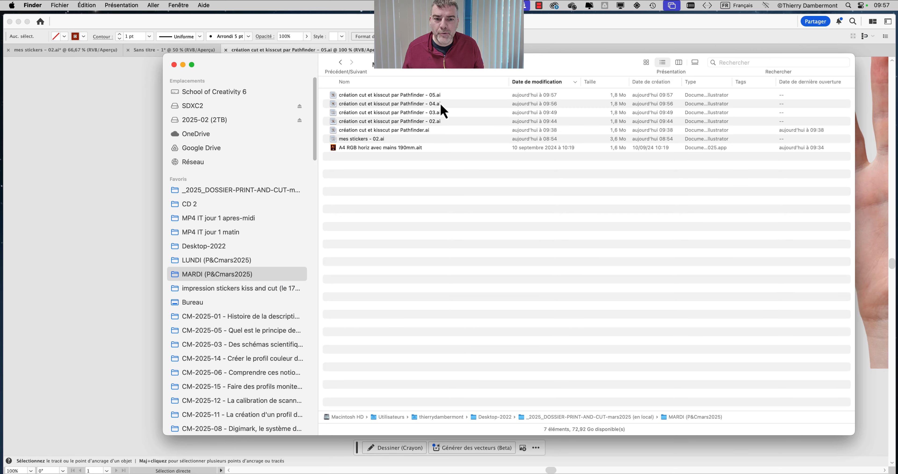
pyautogui.click(440, 103)
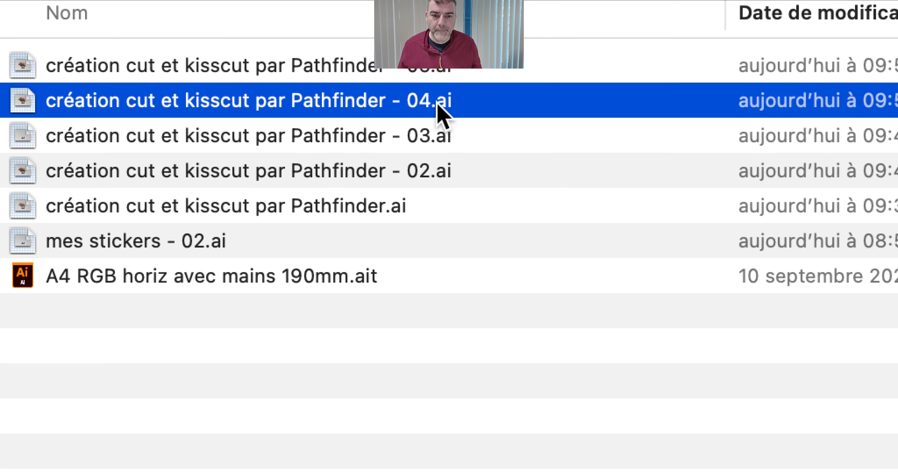
pyautogui.press('Return')
pyautogui.click(435, 103)
pyautogui.write('o')
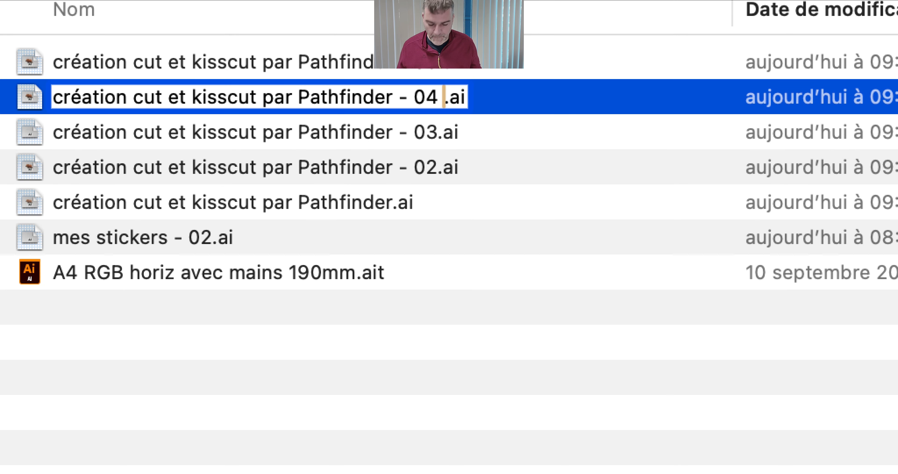
pyautogui.write('k pour ')
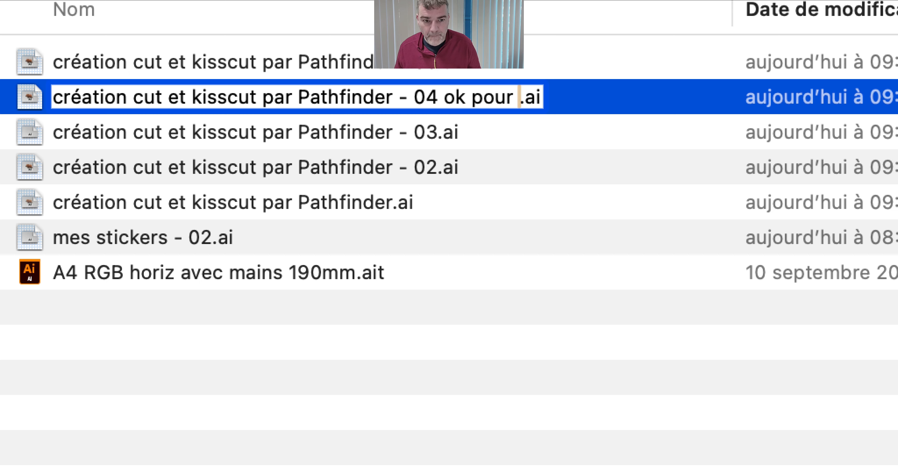
pyautogui.write('impression')
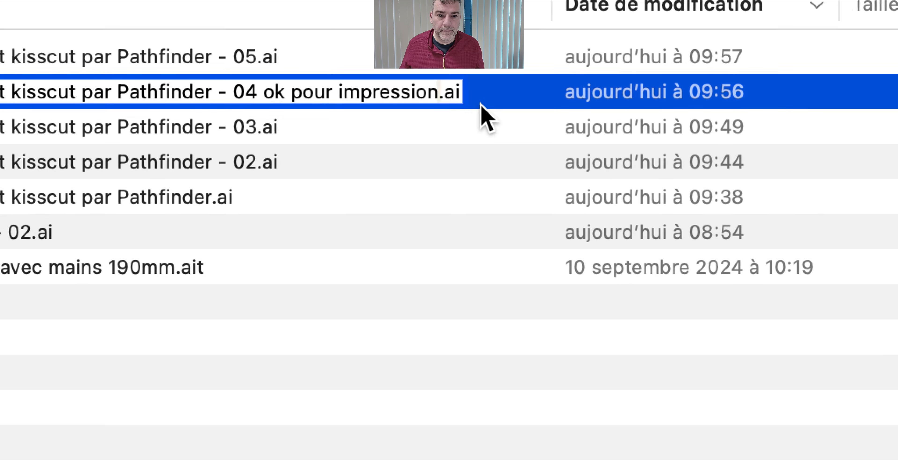
pyautogui.press('Return')
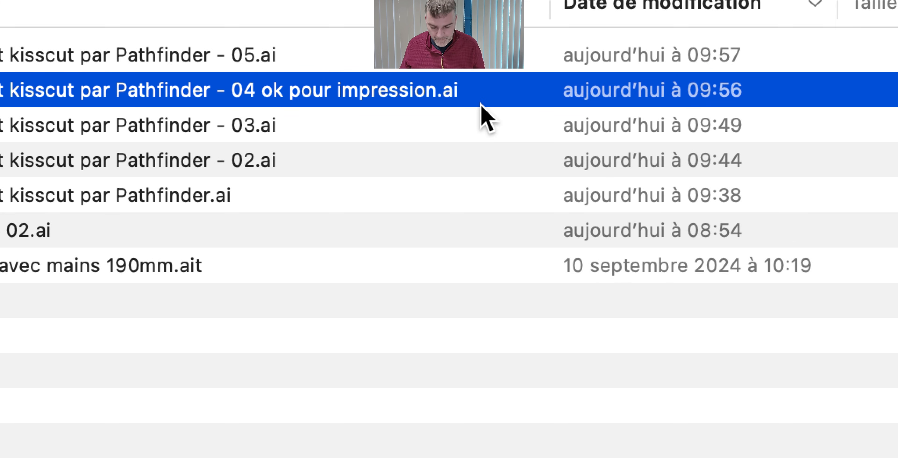
# - Return to Illustrator and delete the "bord perdu" layer from the version 05 document
pyautogui.press('super+Tab')
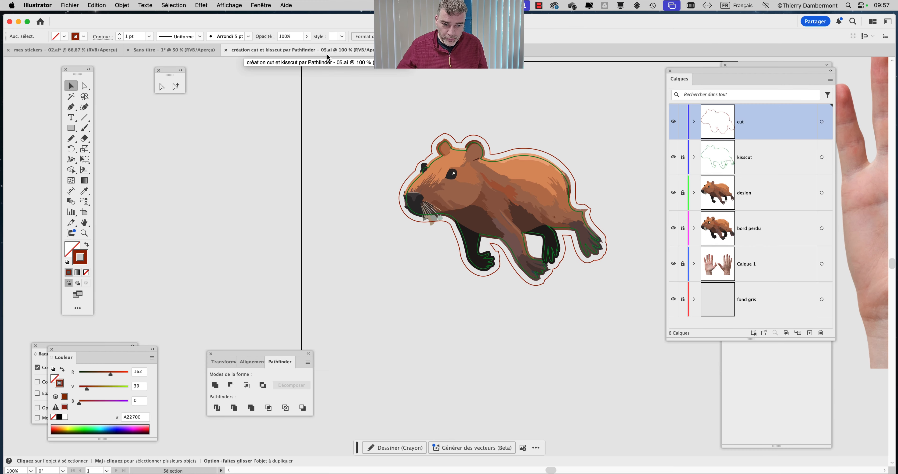
pyautogui.moveTo(455, 159); pyautogui.dragTo(322, 137)
pyautogui.moveTo(685, 78); pyautogui.dragTo(515, 44)
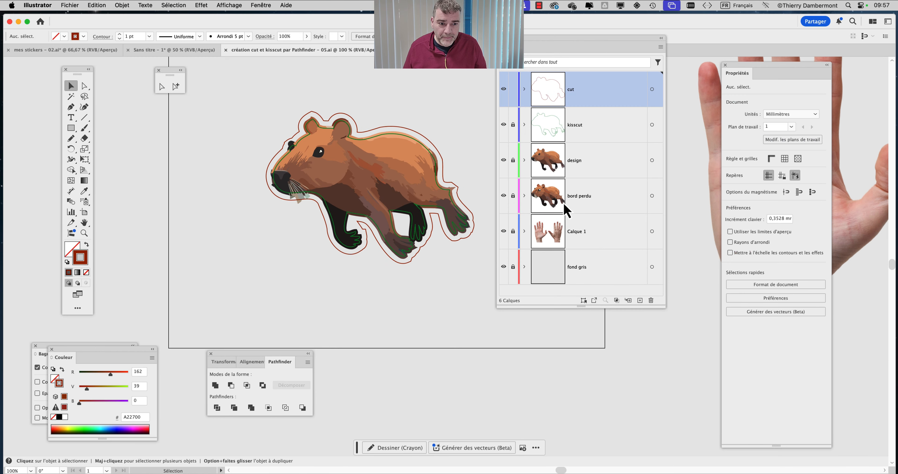
pyautogui.click(583, 199)
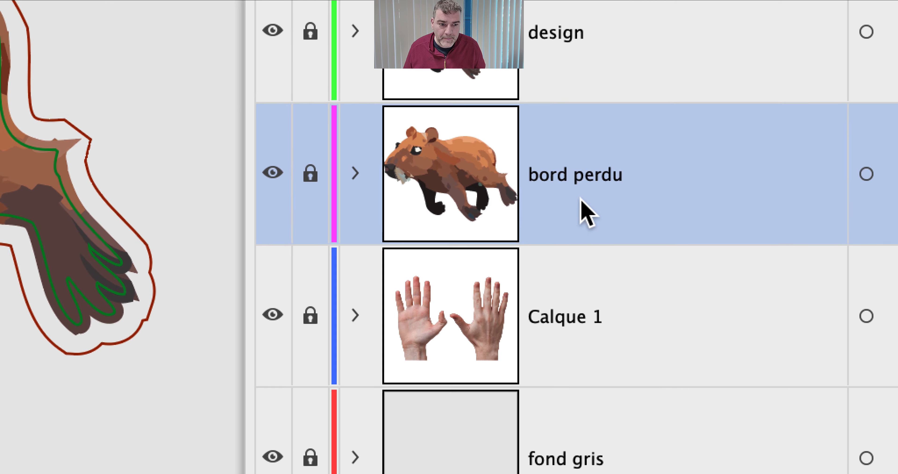
pyautogui.click(637, 276)
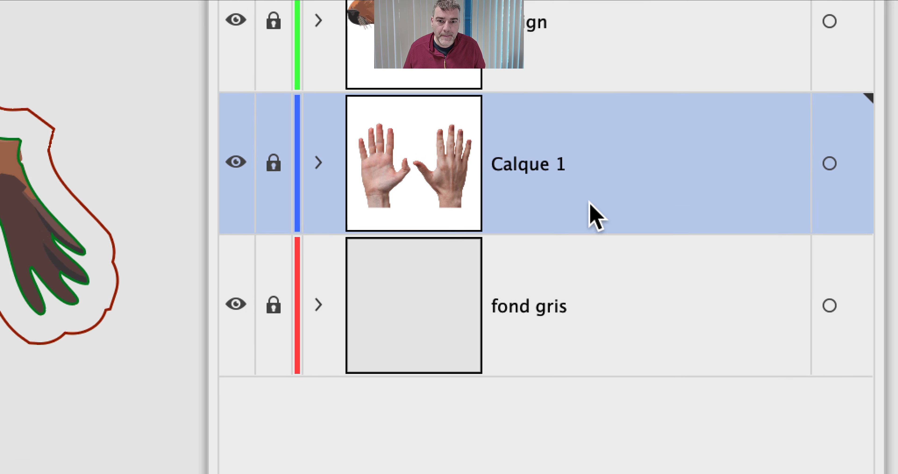
pyautogui.click(529, 31)
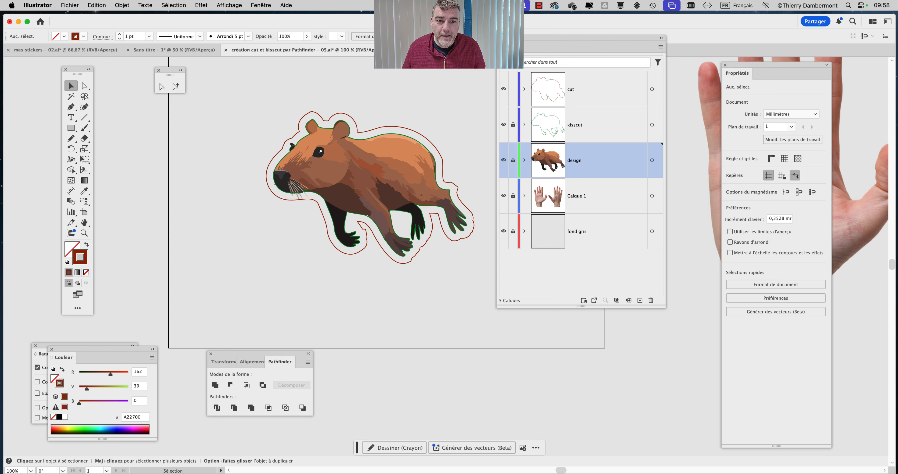
pyautogui.moveTo(509, 46); pyautogui.dragTo(556, 51)
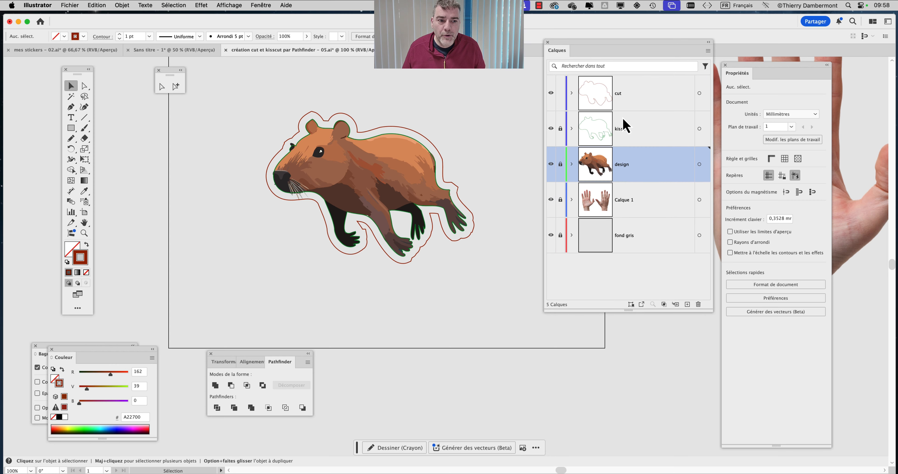
# - Unlock the kisscut layer and delete the green outline it contains
pyautogui.click(693, 136)
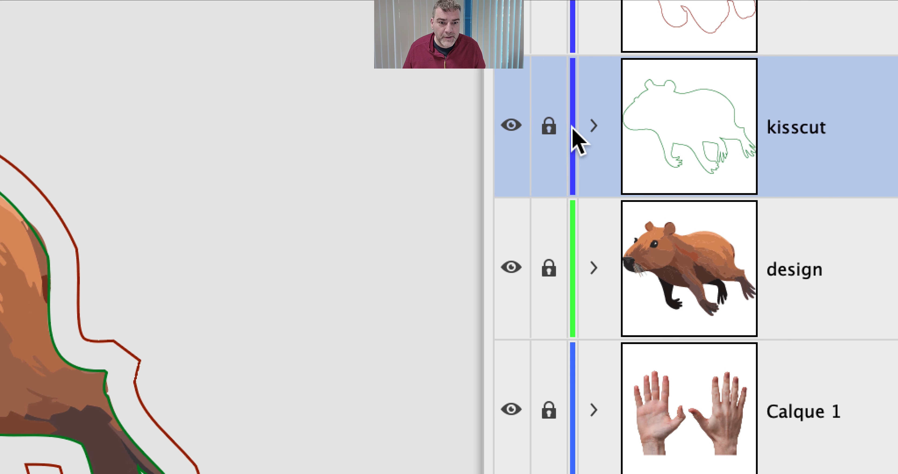
pyautogui.click(560, 129)
pyautogui.click(684, 120)
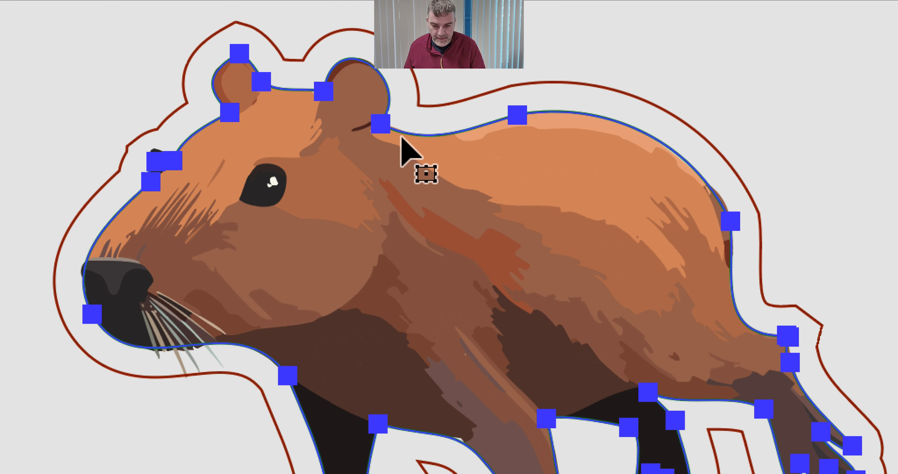
pyautogui.click(183, 175)
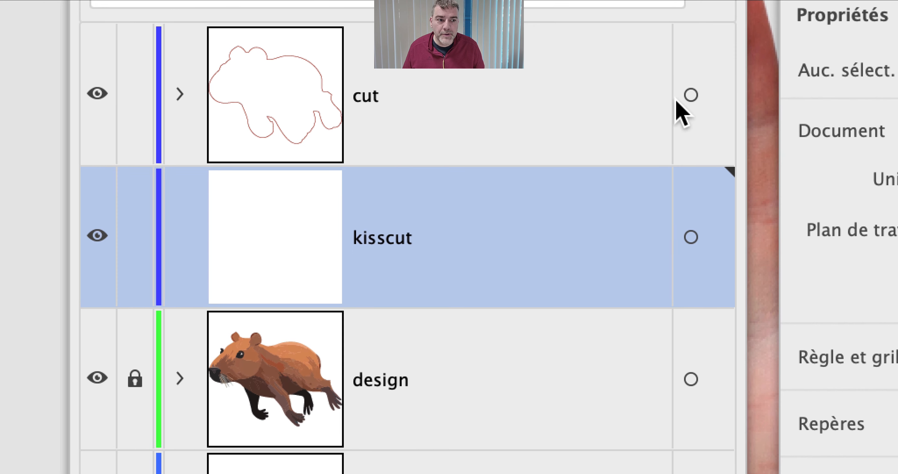
# - Move the red outline from the cut layer to the kisscut layer and set its stroke to bright green (RGB 6, 185, 0)
pyautogui.click(816, 95)
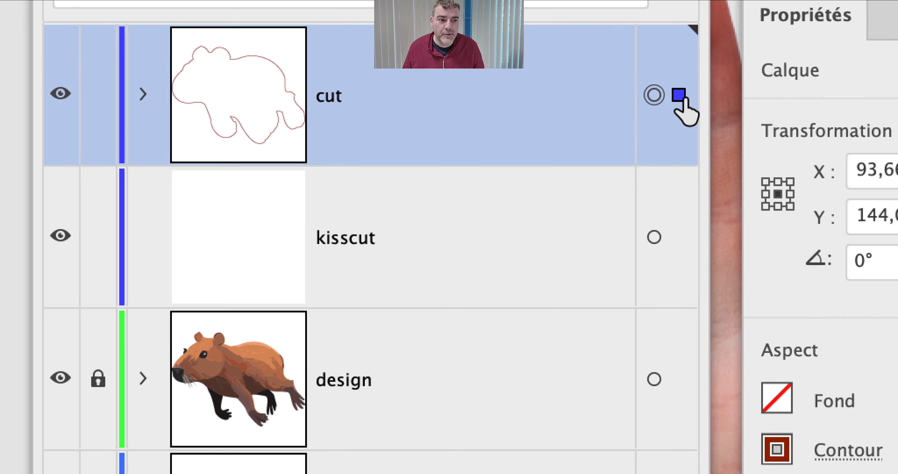
pyautogui.moveTo(683, 101); pyautogui.dragTo(681, 241)
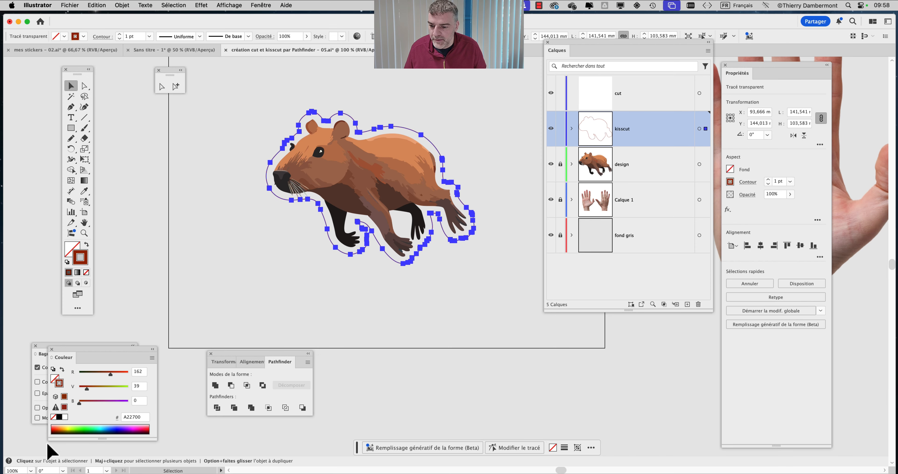
pyautogui.click(87, 431)
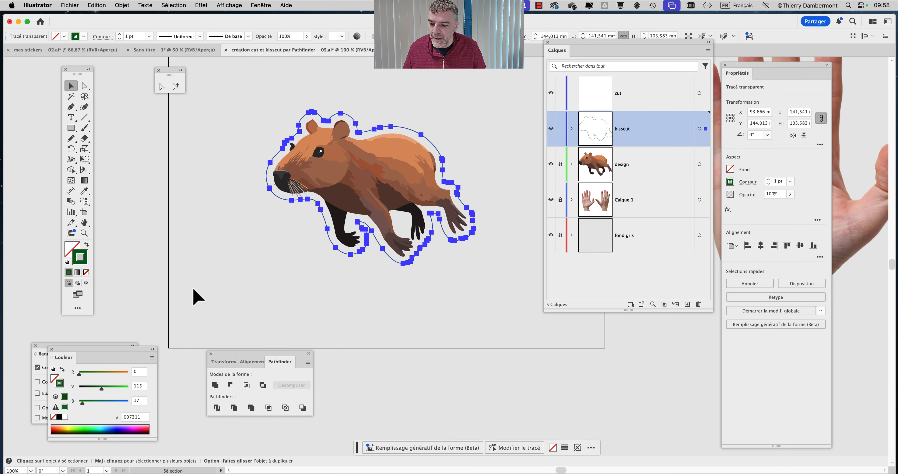
pyautogui.click(84, 430)
pyautogui.click(226, 204)
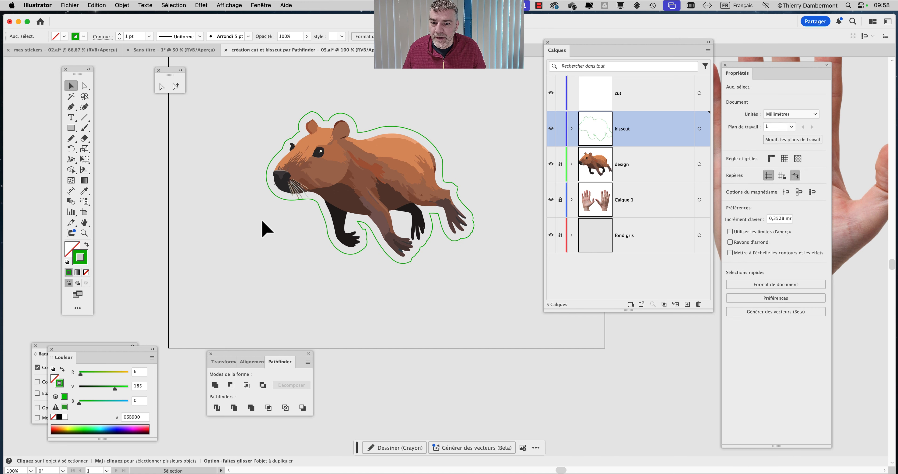
# - Copy the green outline from the kisscut layer onto the cut layer and lock the kisscut layer
pyautogui.scroll(2, 307, 133)
pyautogui.scroll(-3, 343, 144)
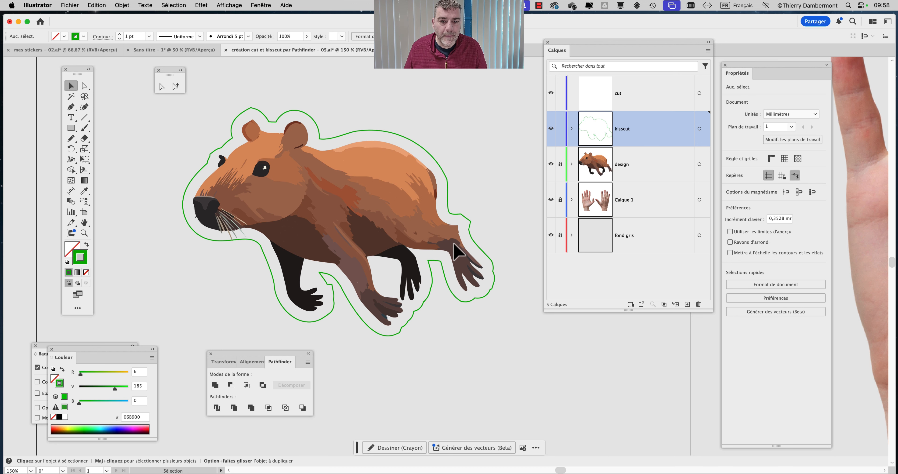
pyautogui.scroll(-1, 495, 212)
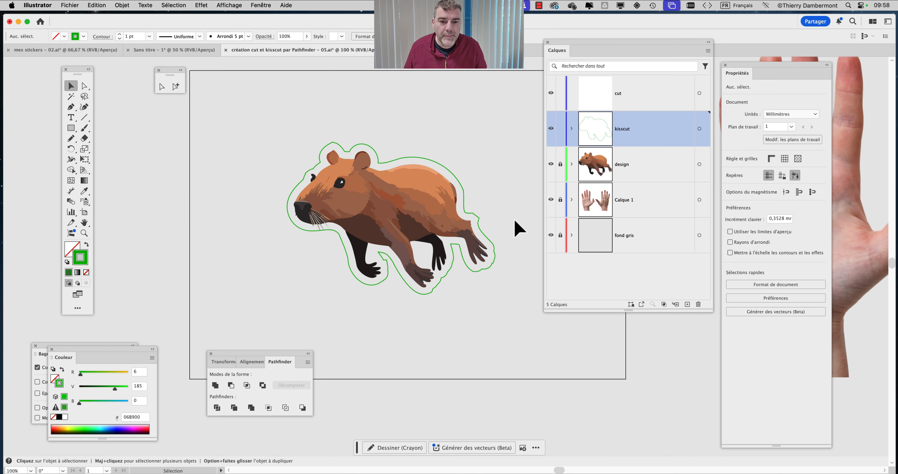
pyautogui.press('space')
pyautogui.moveTo(478, 208); pyautogui.dragTo(434, 194)
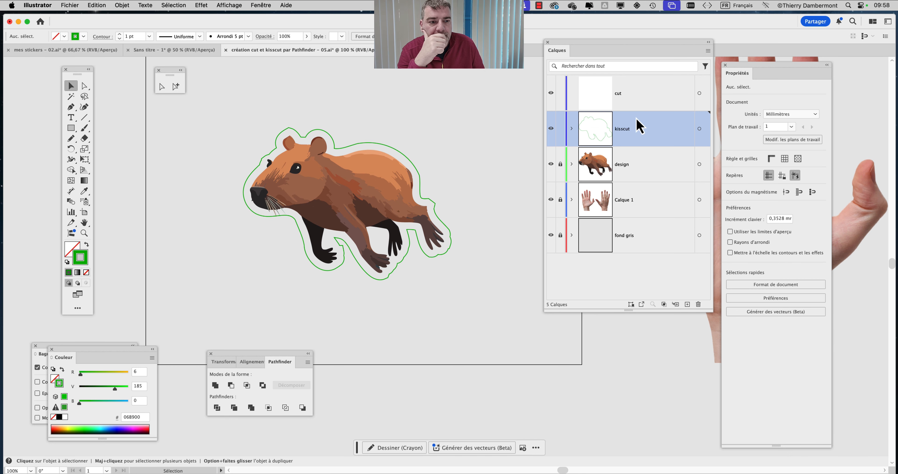
pyautogui.click(383, 146)
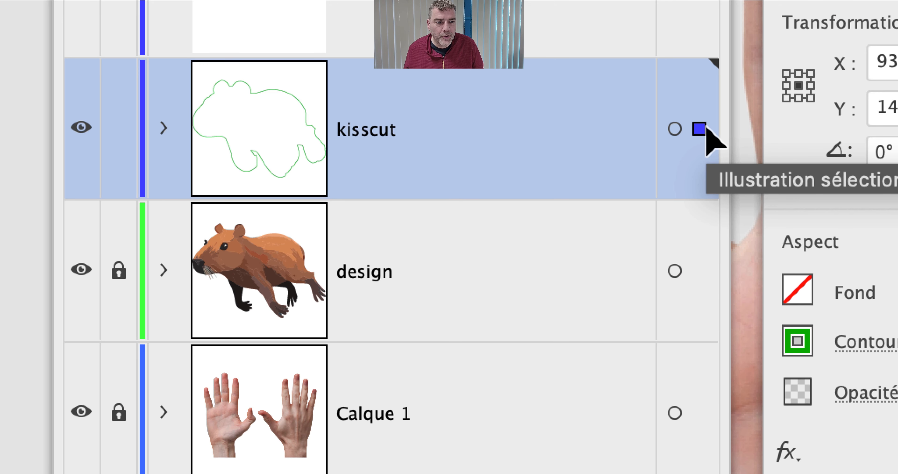
pyautogui.moveTo(702, 129); pyautogui.dragTo(706, 102)
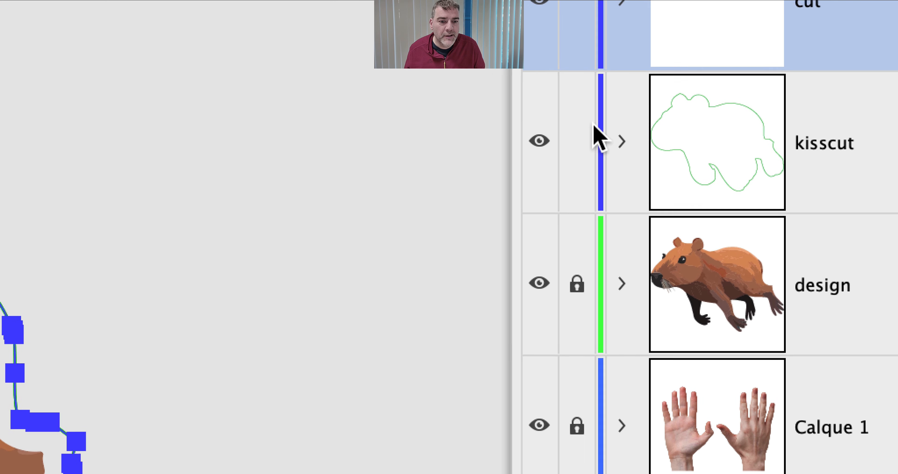
pyautogui.click(143, 243)
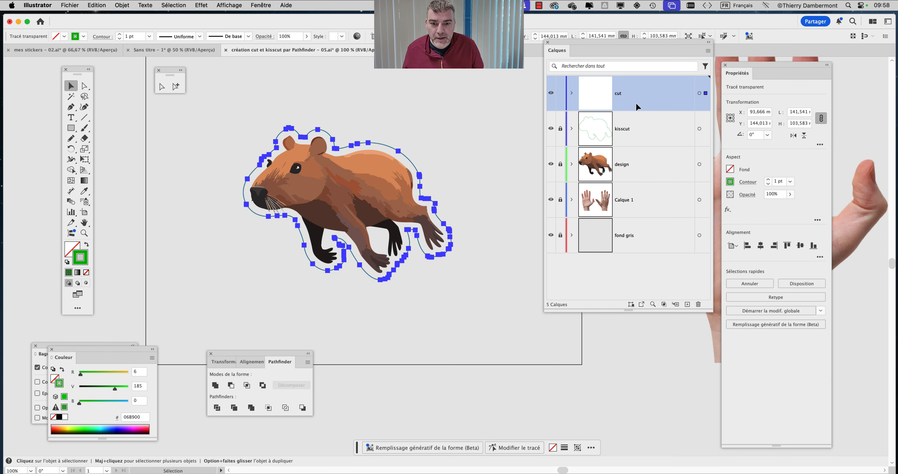
# - Offset the cut layer's outline by 5 mm with a Pointe join and limit of 4, and set the offset path's stroke to RGB 162, 48, 0
pyautogui.press('super+equal')
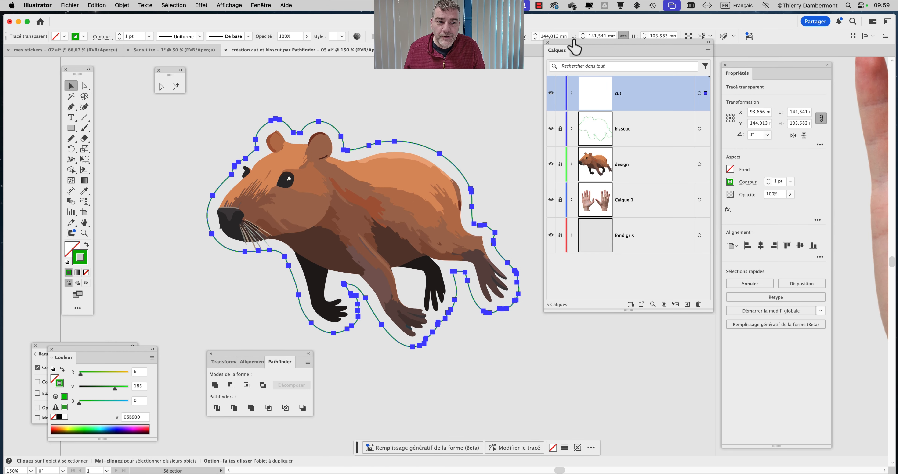
pyautogui.moveTo(572, 45); pyautogui.dragTo(617, 53)
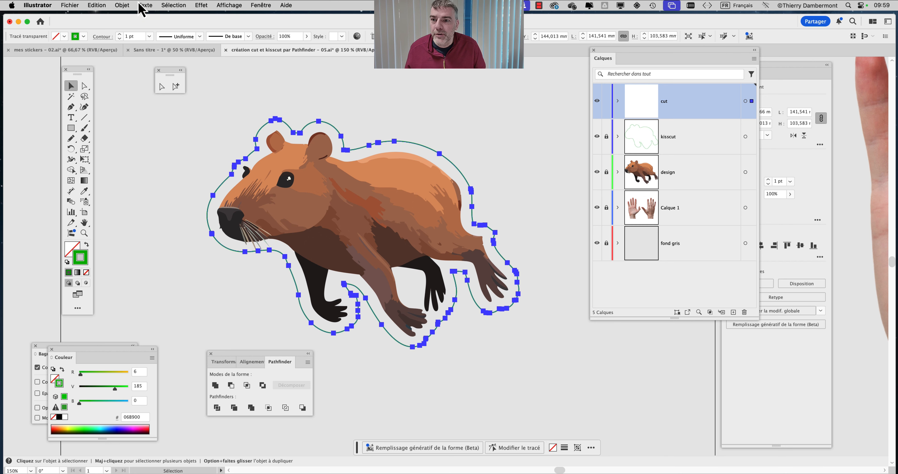
pyautogui.click(128, 5)
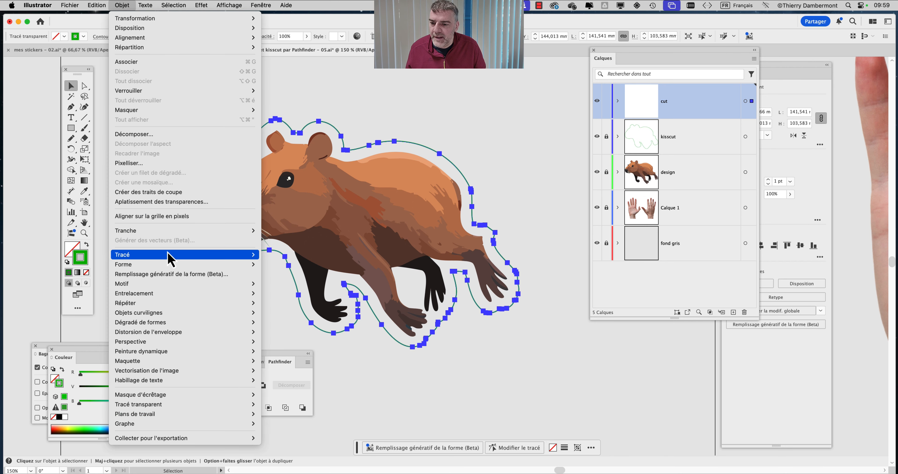
pyautogui.moveTo(170, 254)
pyautogui.click(289, 288)
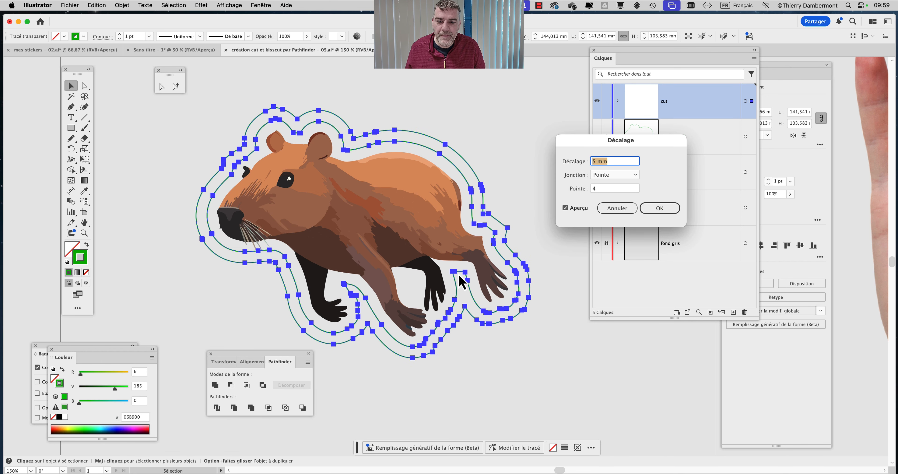
pyautogui.click(660, 210)
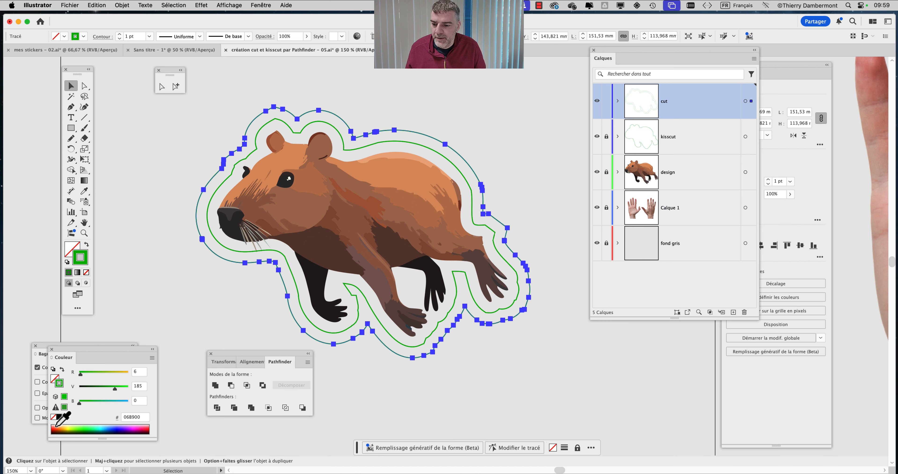
pyautogui.click(57, 429)
pyautogui.click(148, 288)
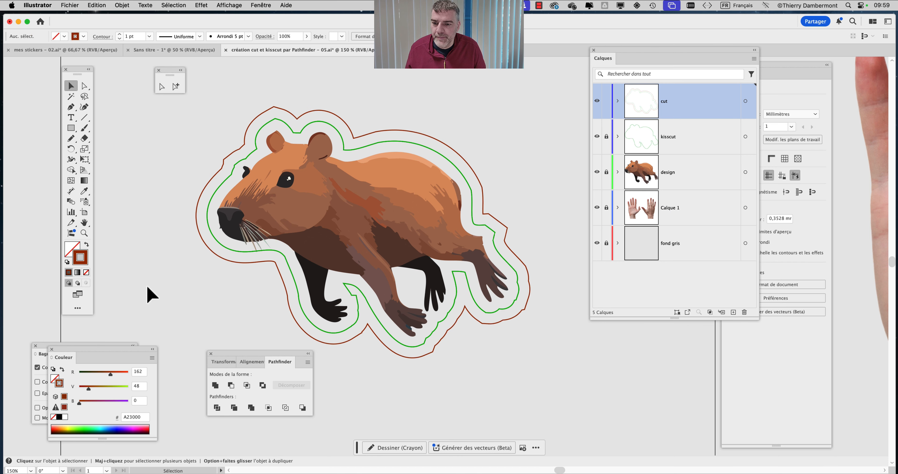
# - Set the stroke of both outlines on the cut layer to red (RGB 231, 49, 0)
pyautogui.click(745, 101)
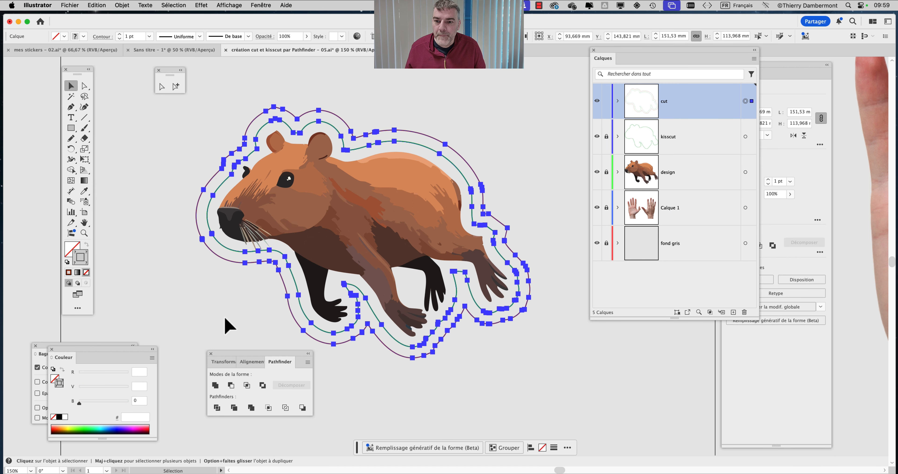
pyautogui.click(56, 430)
pyautogui.click(55, 430)
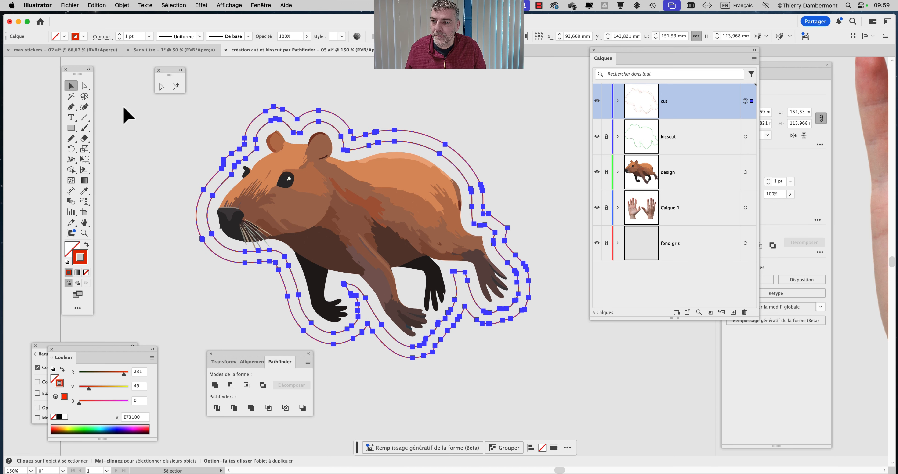
pyautogui.click(154, 124)
# - Delete the inner outline from the cut layer, leaving the offset outline in place
pyautogui.click(250, 157)
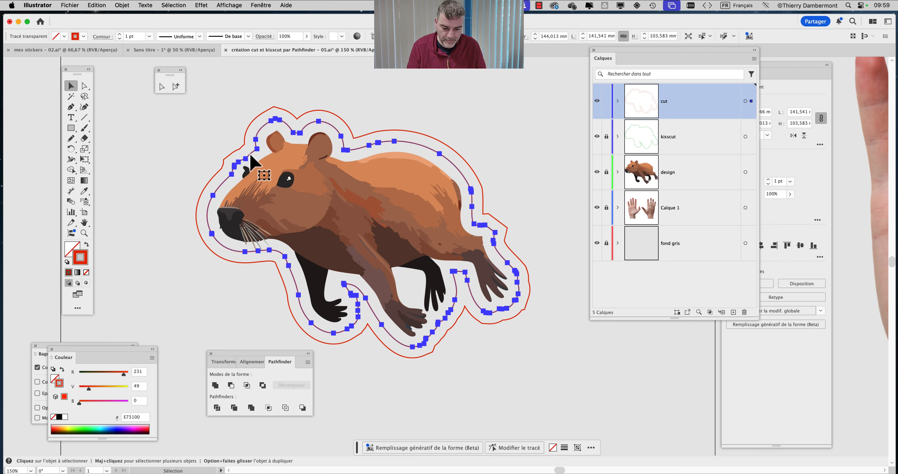
pyautogui.click(252, 157)
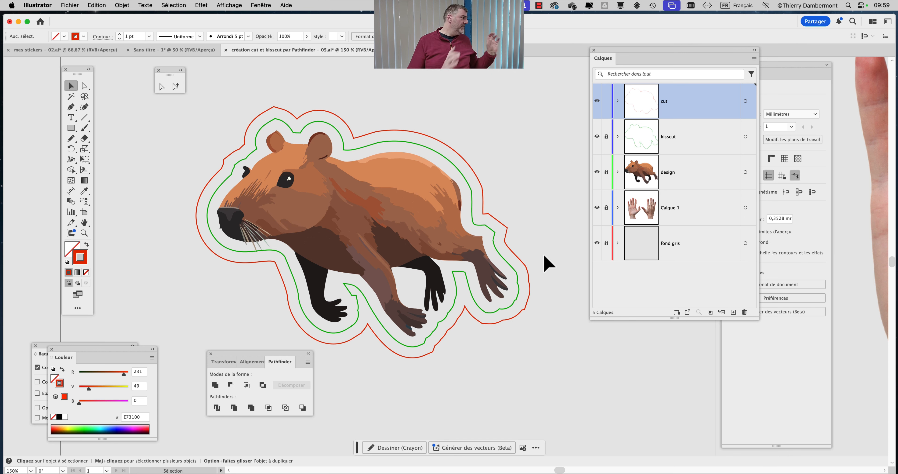
pyautogui.scroll(-4, 473, 193)
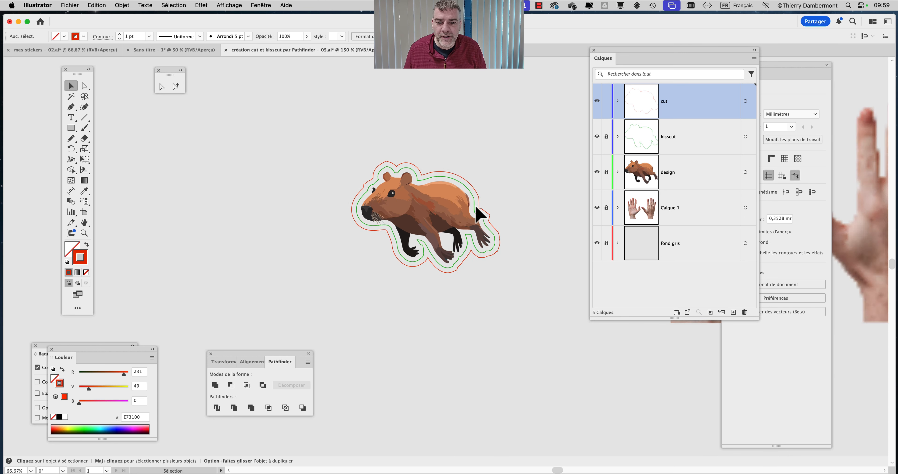
pyautogui.moveTo(476, 236); pyautogui.dragTo(361, 218)
pyautogui.scroll(2, 329, 179)
pyautogui.scroll(1, 329, 180)
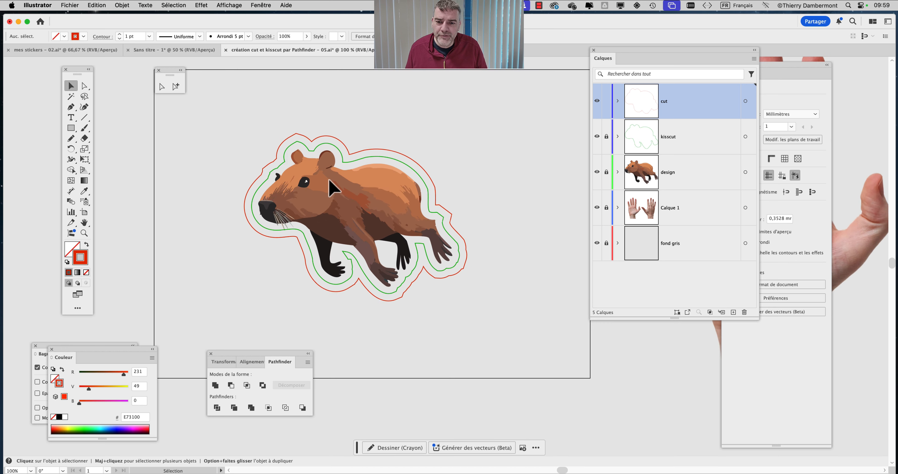
# - Unlock the kisscut layer and select the red and green outlines in turn to check their layers
pyautogui.click(414, 161)
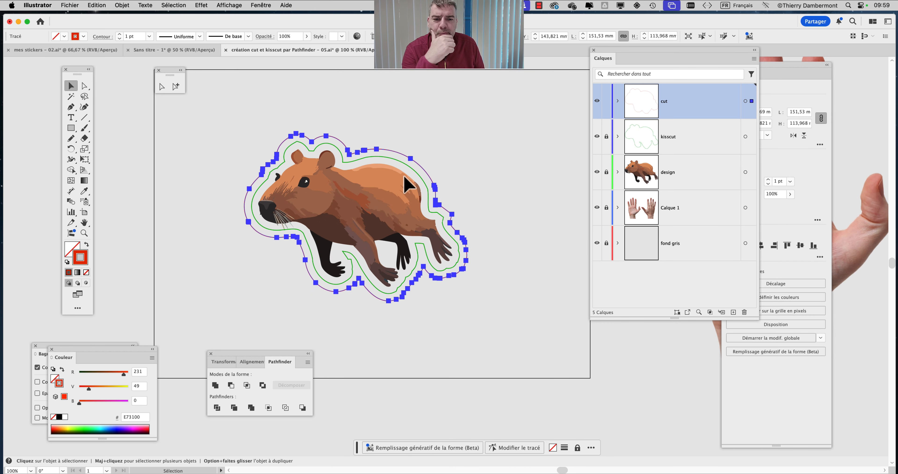
pyautogui.click(411, 170)
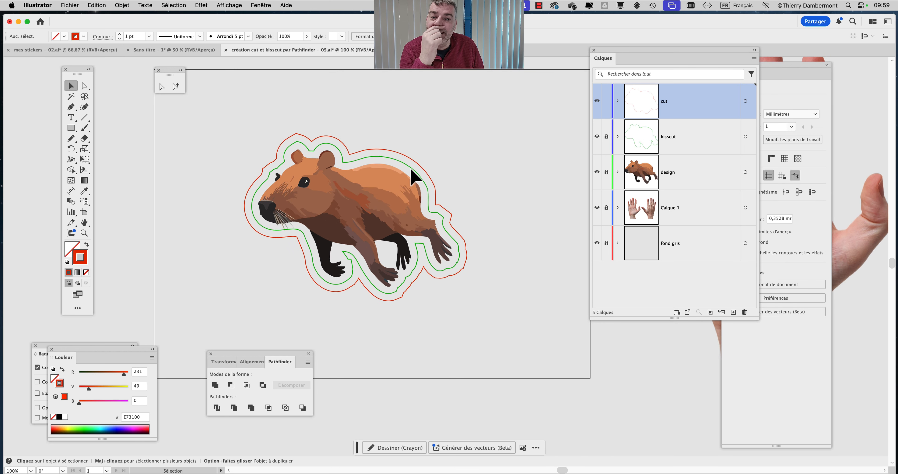
pyautogui.click(607, 136)
pyautogui.click(421, 183)
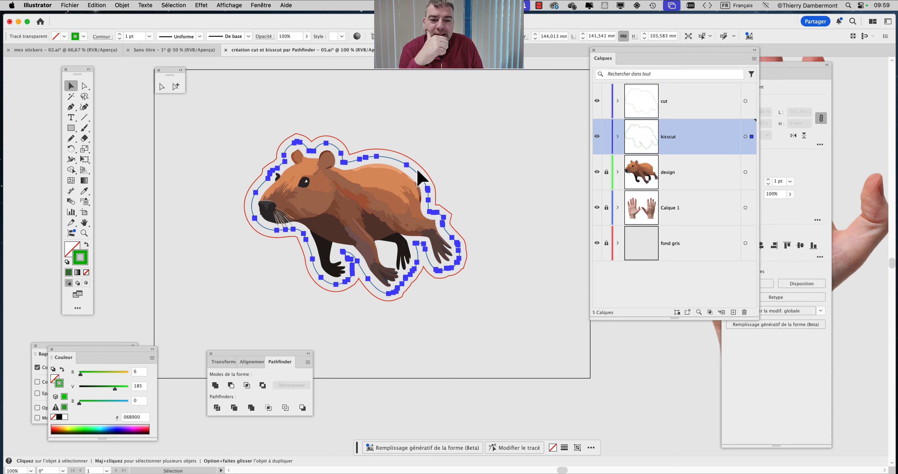
pyautogui.click(419, 167)
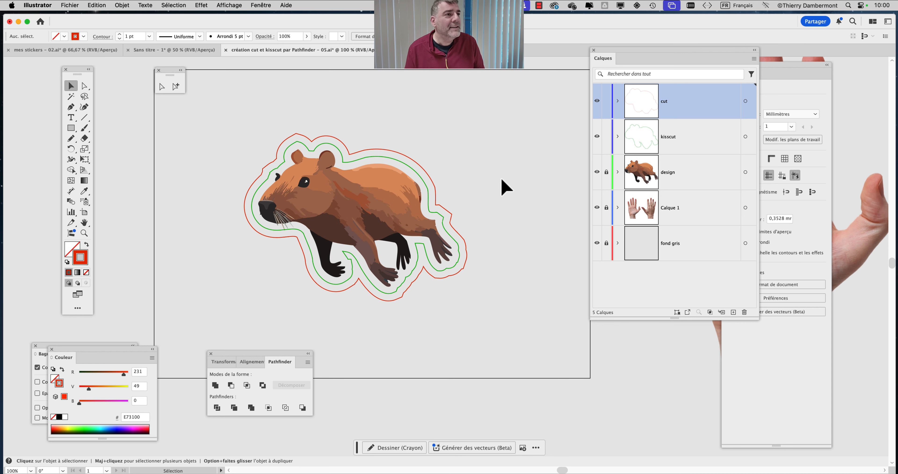
pyautogui.scroll(1, 355, 210)
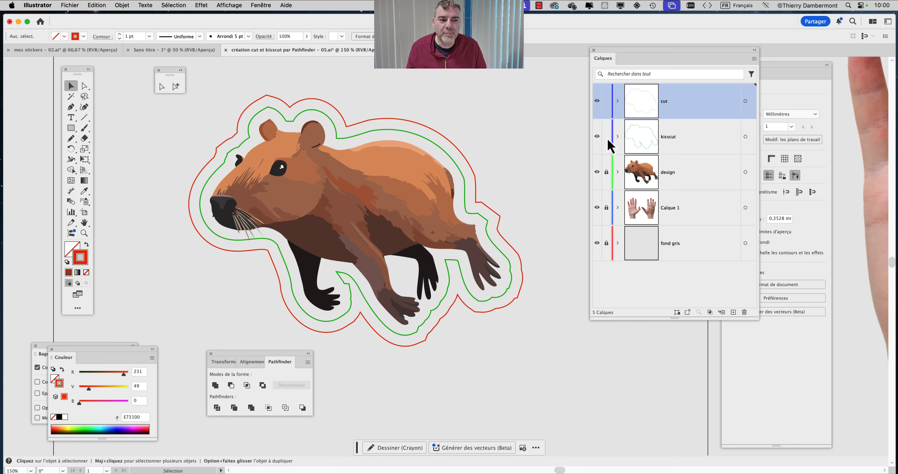
# - Save the current capybara sticker document and close it
pyautogui.click(69, 5)
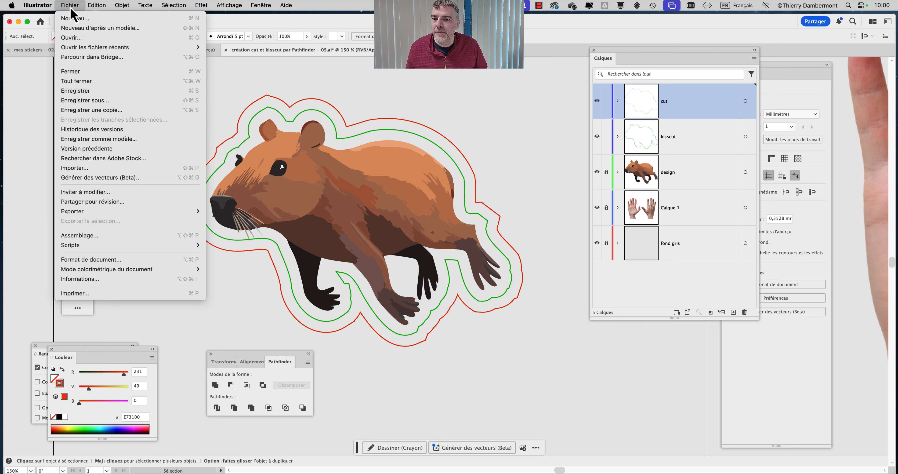
pyautogui.click(119, 95)
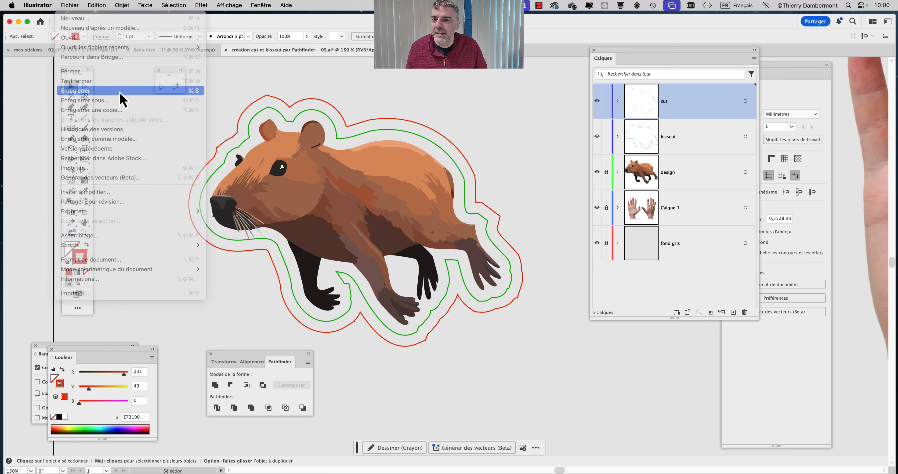
pyautogui.click(225, 50)
# - Try to open the recently used file "création cut et kisscut par Pathfinder - 04.ai"
pyautogui.click(72, 5)
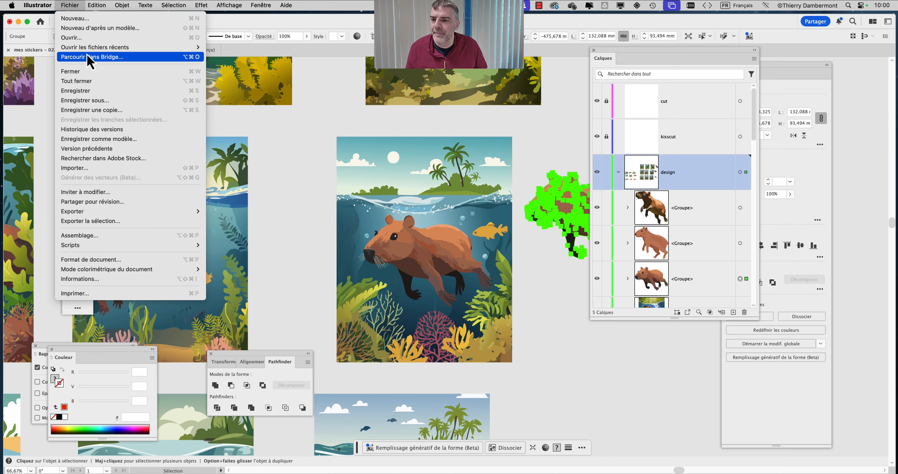
pyautogui.moveTo(92, 47)
pyautogui.click(298, 58)
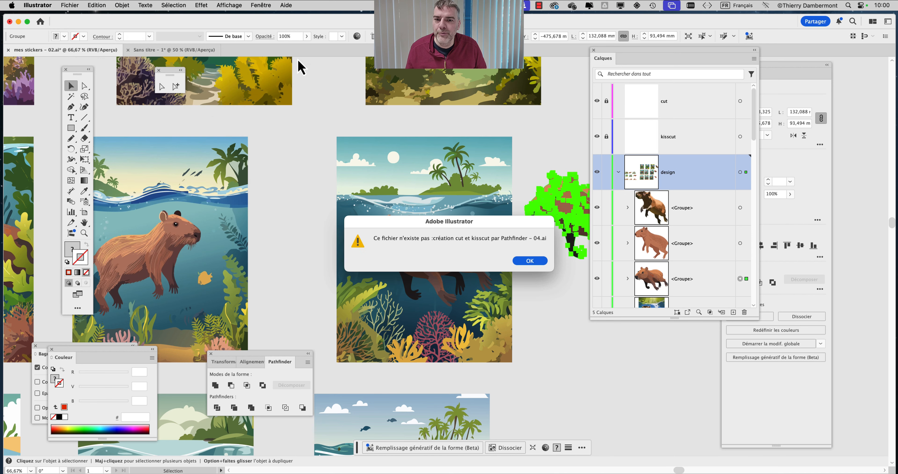
pyautogui.click(539, 261)
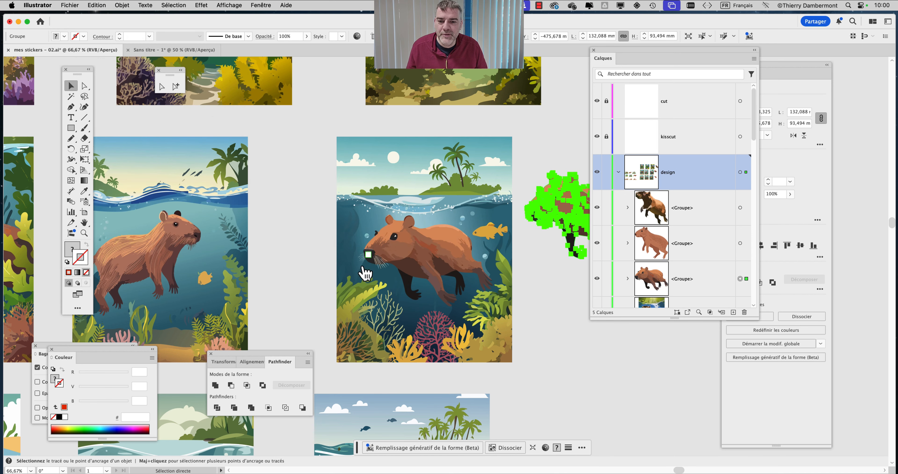
# - Switch to Finder and open "création cut et kisscut par Pathfinder - 04 ok pour impression.ai" in Illustrator
pyautogui.press('super+Tab')
pyautogui.click(428, 251)
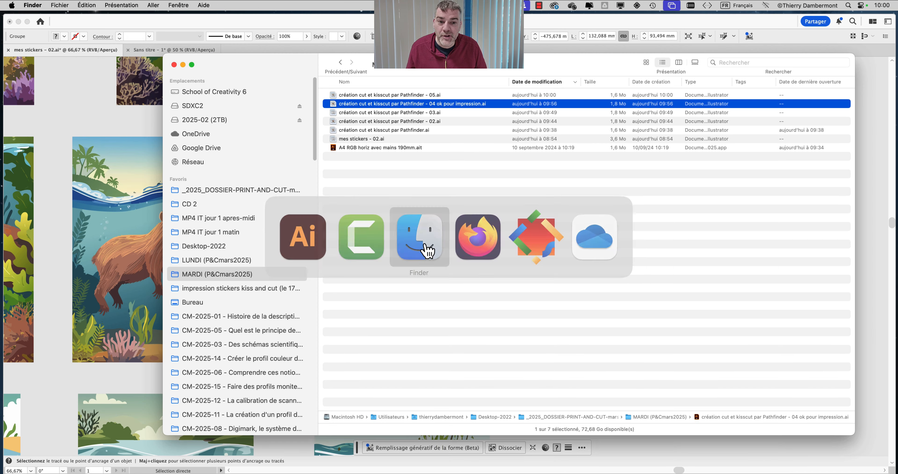
pyautogui.doubleClick(453, 106)
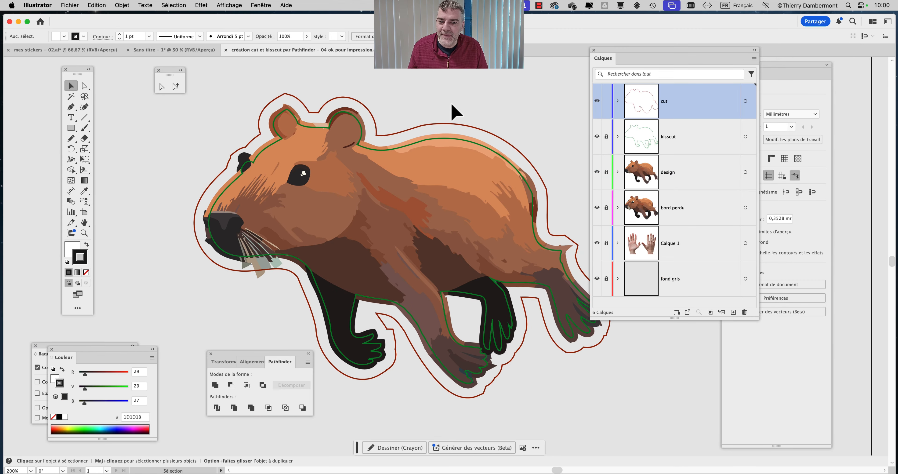
pyautogui.moveTo(385, 174); pyautogui.dragTo(321, 150)
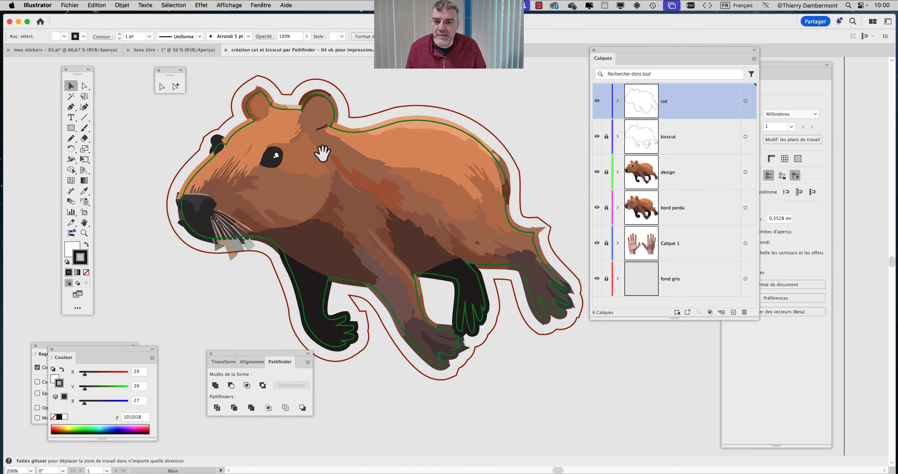
# - Save the document under a new name by adding "- 05b" after "04 ok pour impression", in Adobe Illustrator format in the MARDI (P&Cmars2025) folder
pyautogui.click(79, 6)
pyautogui.click(109, 110)
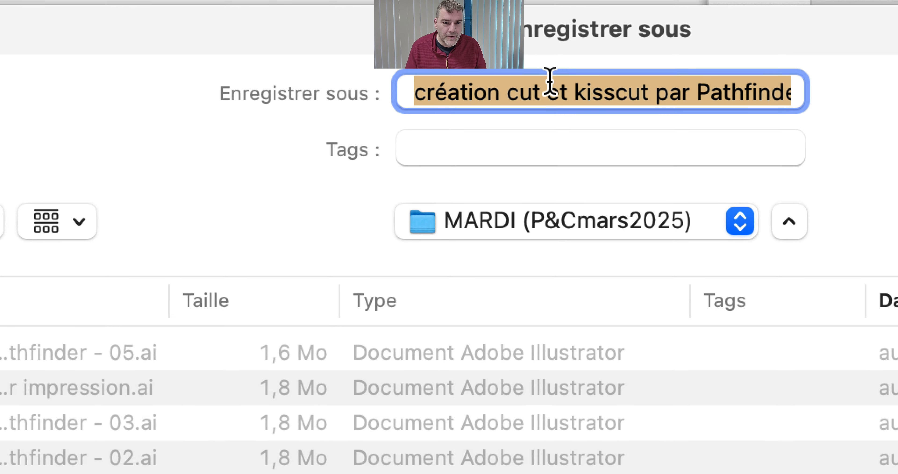
pyautogui.click(551, 85)
pyautogui.press('super+Right')
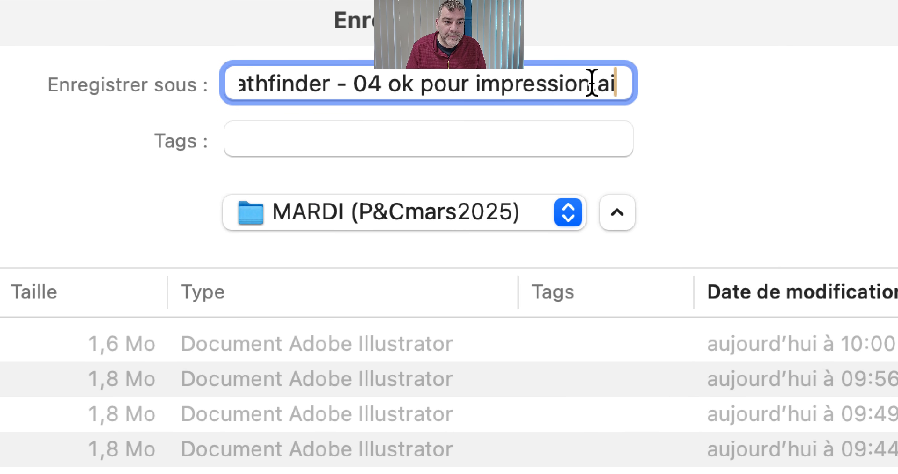
pyautogui.click(627, 84)
pyautogui.write('- 05b')
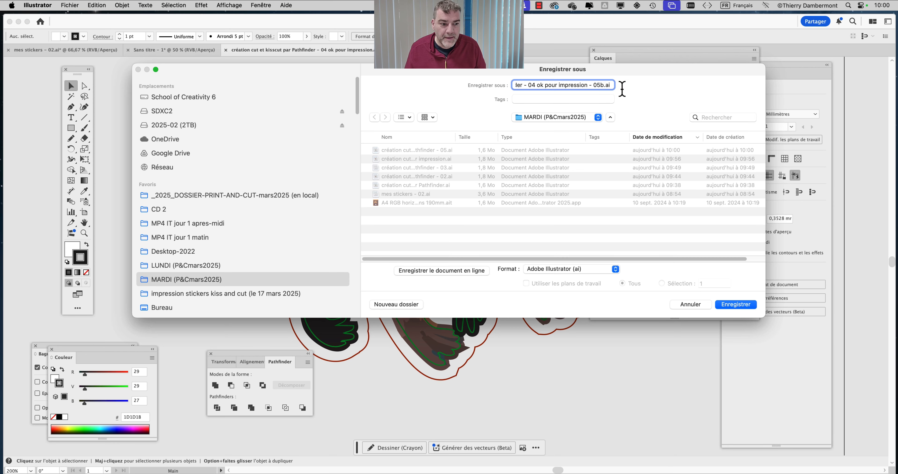
pyautogui.click(740, 307)
pyautogui.click(584, 355)
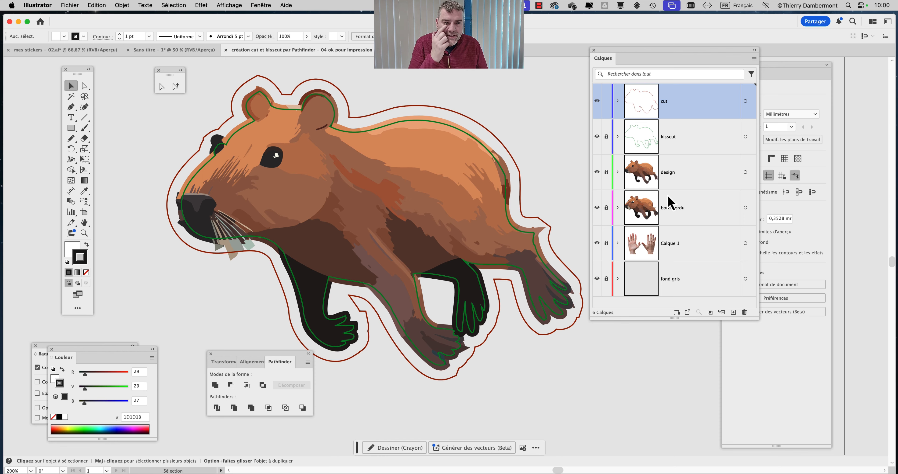
# - Delete the bord perdu layer, and unlock the kisscut layer to delete its green outline
pyautogui.click(696, 214)
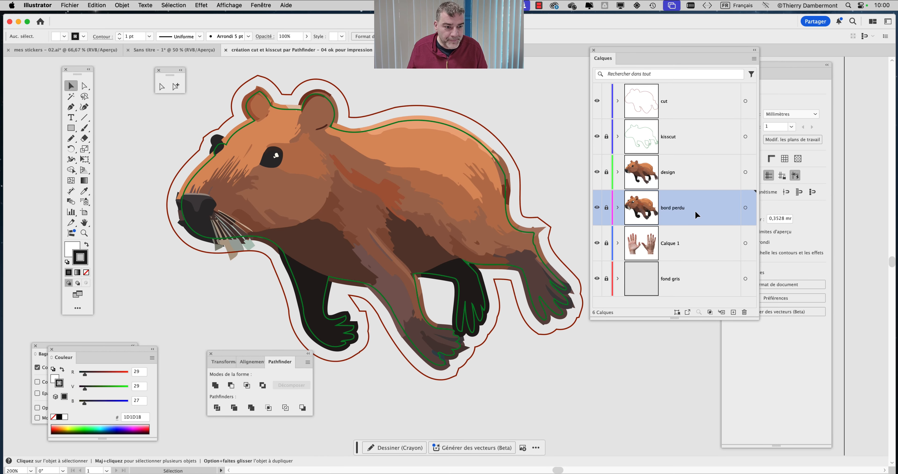
pyautogui.moveTo(695, 212); pyautogui.dragTo(745, 313)
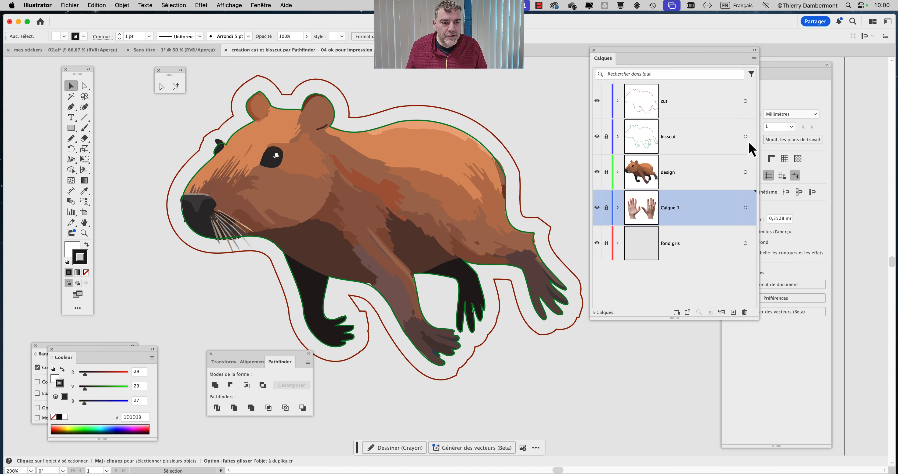
pyautogui.click(606, 137)
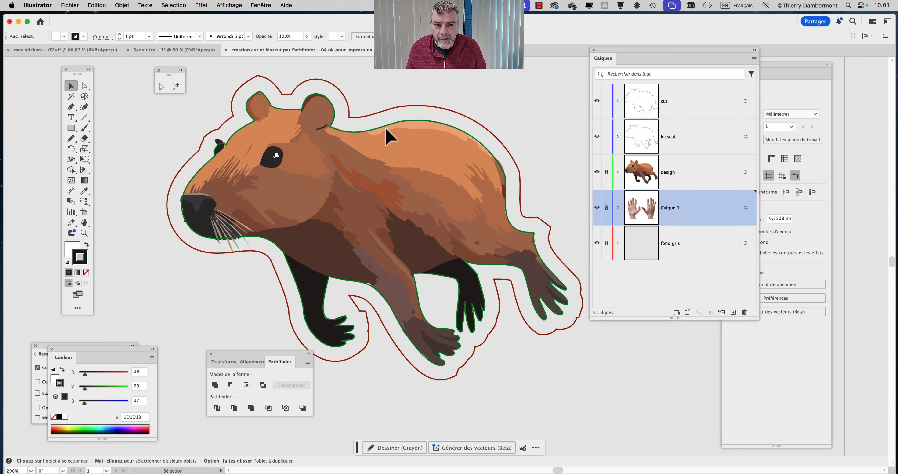
pyautogui.click(385, 130)
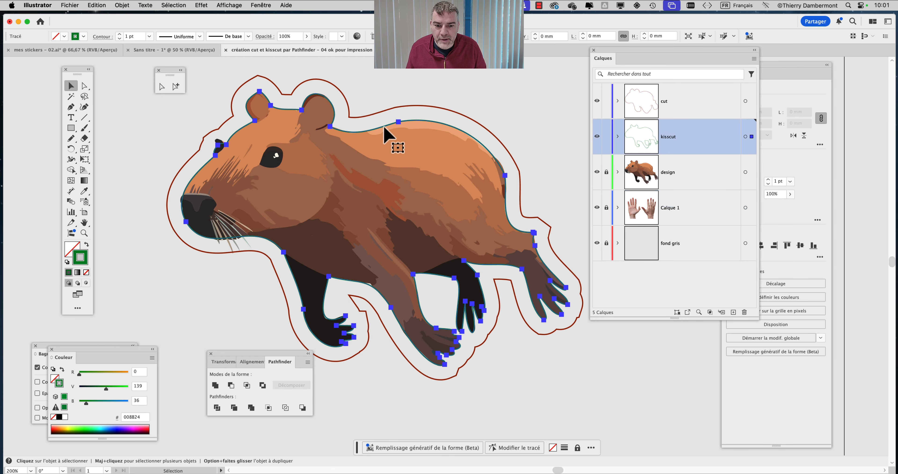
pyautogui.press('Delete')
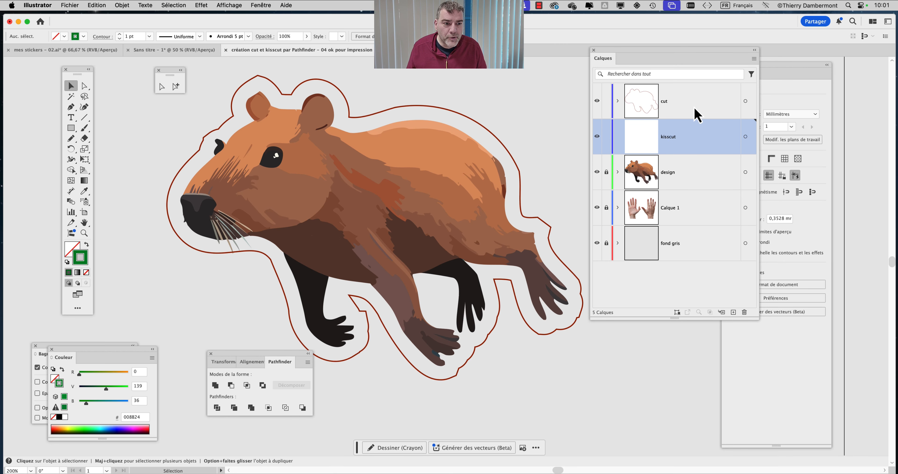
# - Copy the cut layer's outline onto the kisscut layer and lock the cut layer
pyautogui.click(731, 48)
pyautogui.click(745, 101)
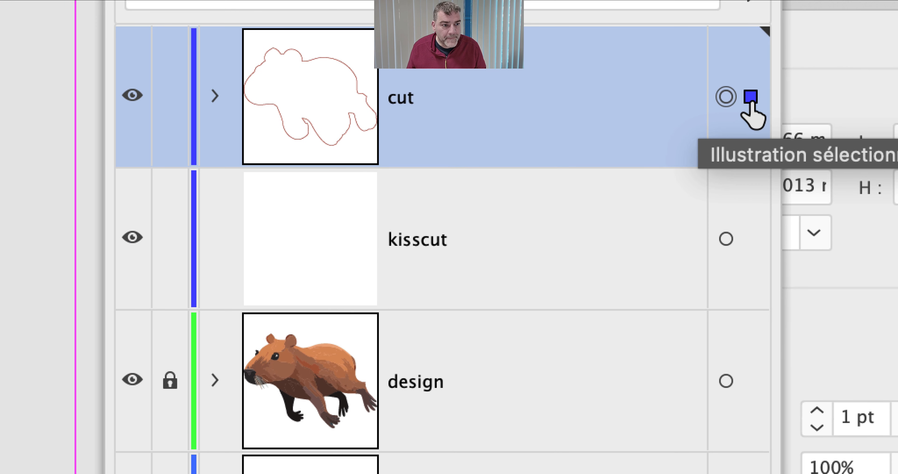
pyautogui.moveTo(752, 122); pyautogui.dragTo(750, 179)
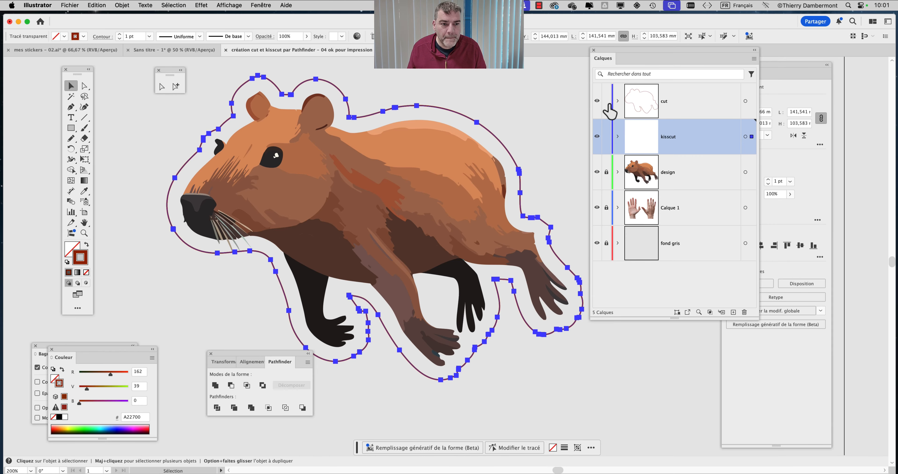
pyautogui.click(607, 103)
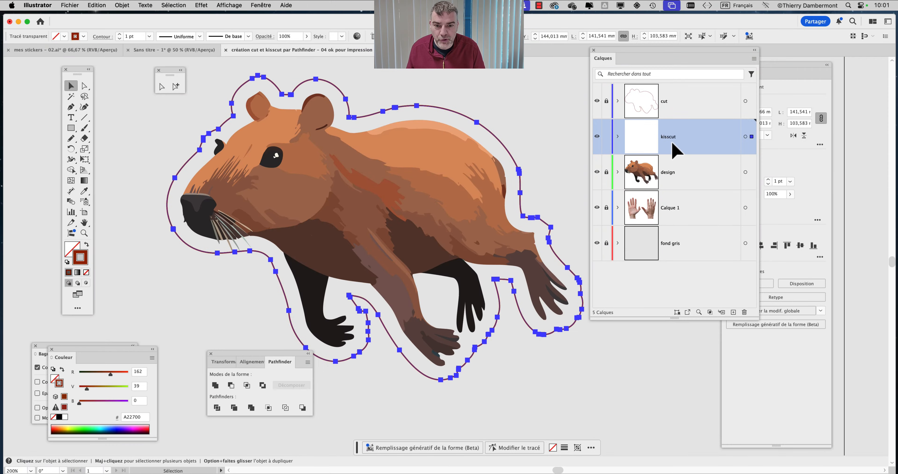
# - Set the kisscut outline's stroke to bright green (RGB 45, 231, 0) and hide the cut layer
pyautogui.click(87, 431)
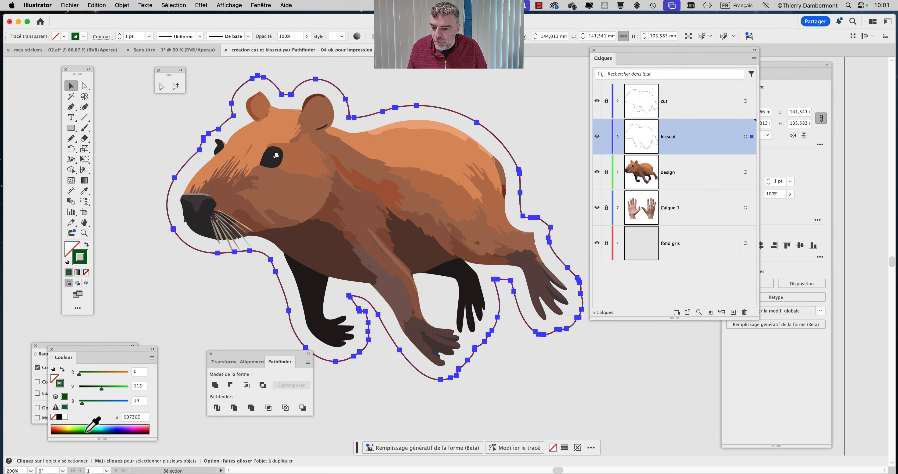
pyautogui.click(79, 429)
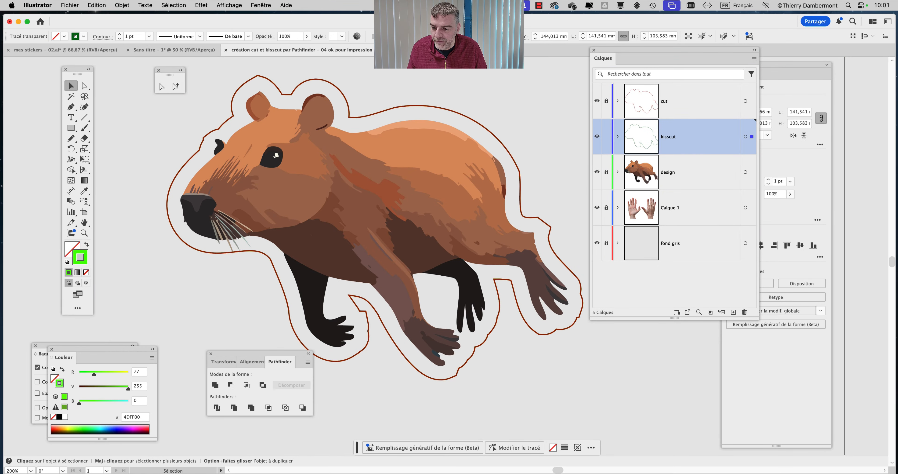
pyautogui.click(84, 429)
pyautogui.click(164, 275)
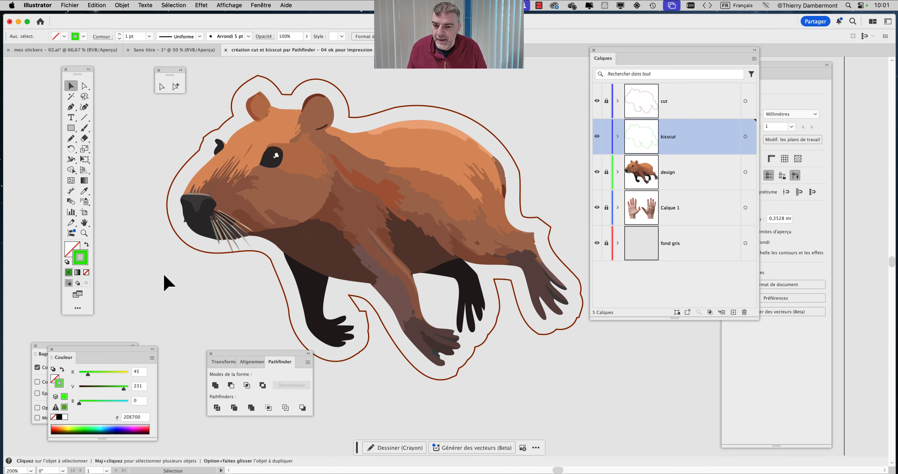
pyautogui.click(597, 101)
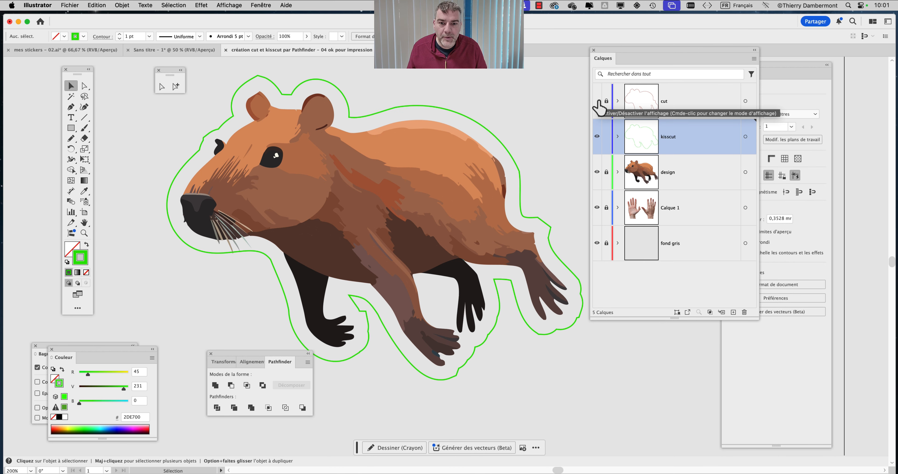
# - Show and unlock the cut layer, and lock the kisscut layer
pyautogui.click(596, 101)
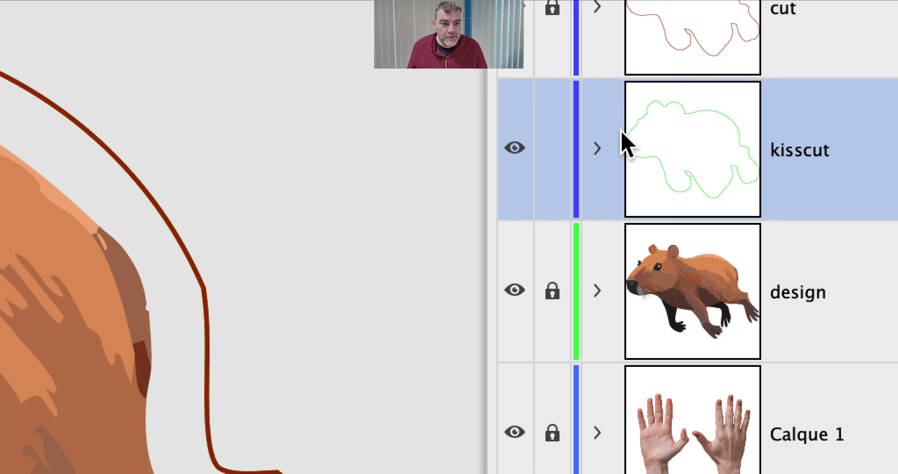
pyautogui.click(610, 134)
pyautogui.click(594, 1)
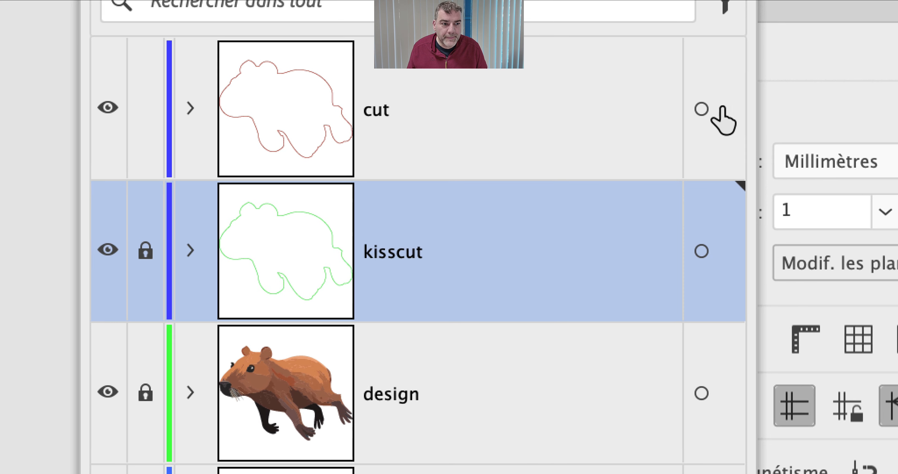
# - Set the cut outline's stroke to bright orange (RGB 255, 89, 0)
pyautogui.click(701, 110)
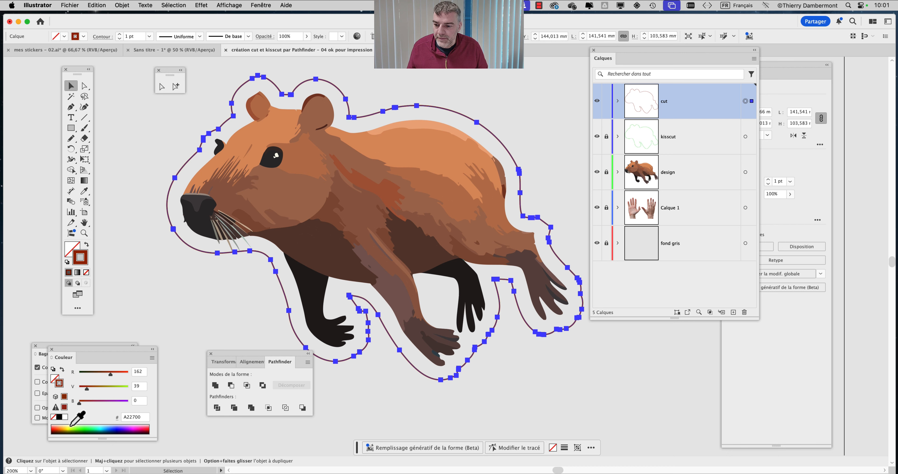
pyautogui.moveTo(56, 430); pyautogui.dragTo(57, 428)
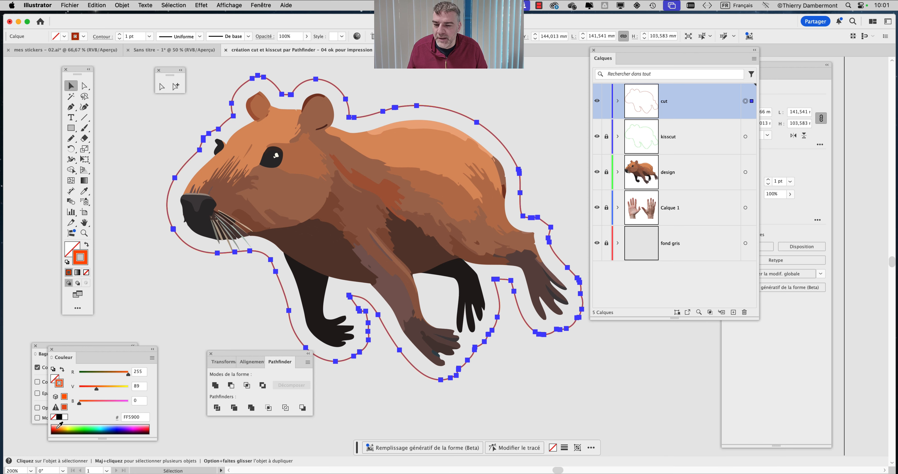
pyautogui.click(198, 291)
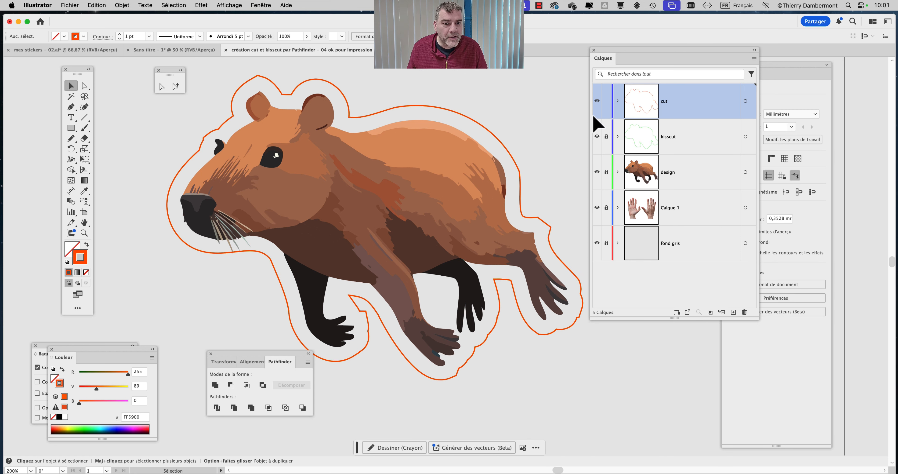
# - Offset the orange cut outline outward to make a larger contour around the capybara
pyautogui.click(500, 145)
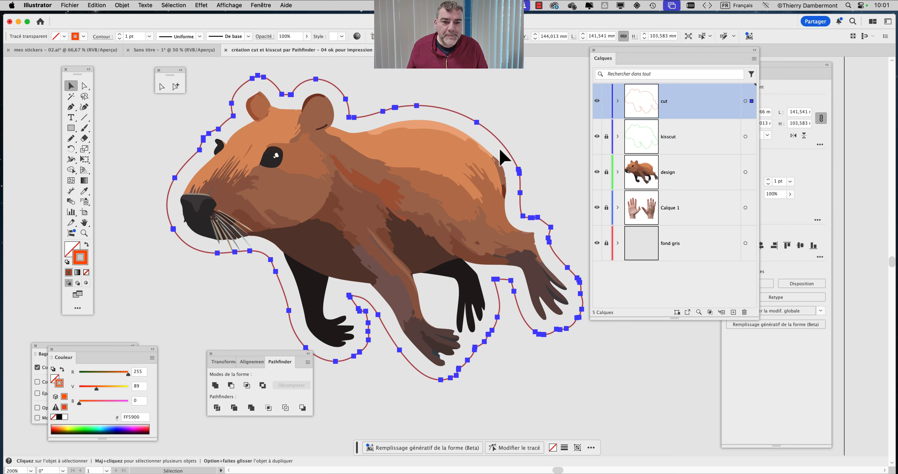
pyautogui.scroll(-1, 498, 147)
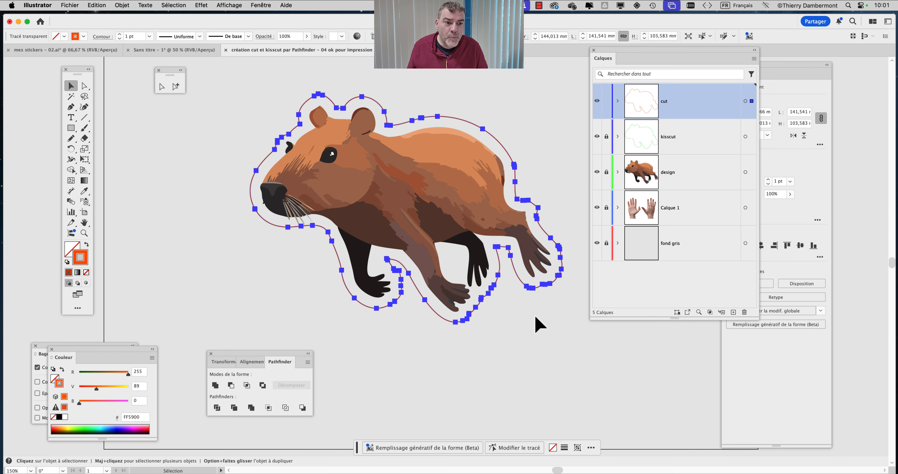
pyautogui.click(123, 5)
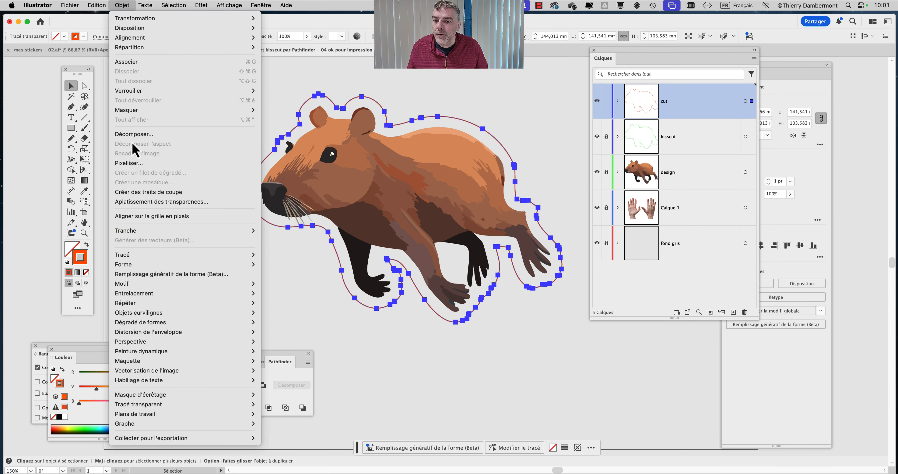
pyautogui.moveTo(144, 255)
pyautogui.click(338, 294)
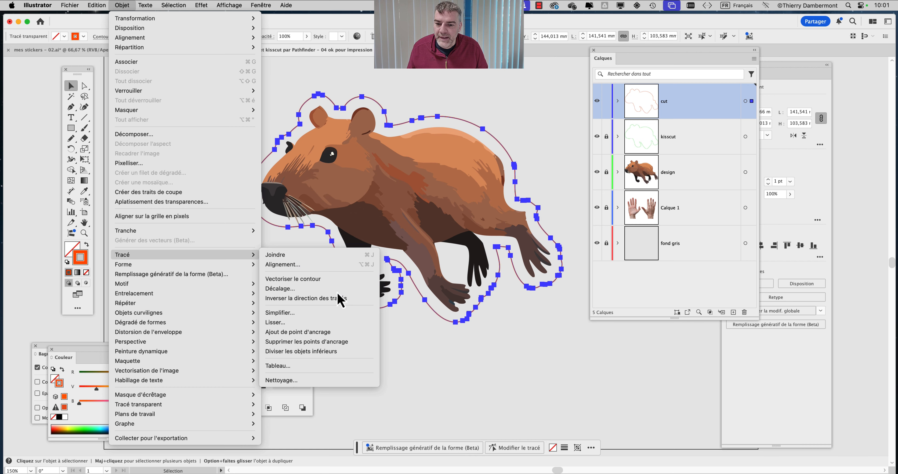
pyautogui.click(660, 209)
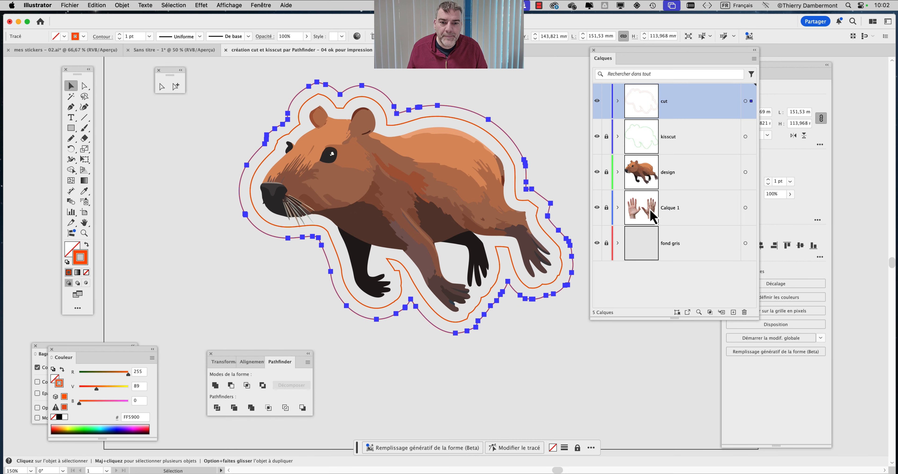
# - Delete the original inner orange outline from the cut layer, keeping only the larger offset contour
pyautogui.click(519, 144)
pyautogui.click(501, 148)
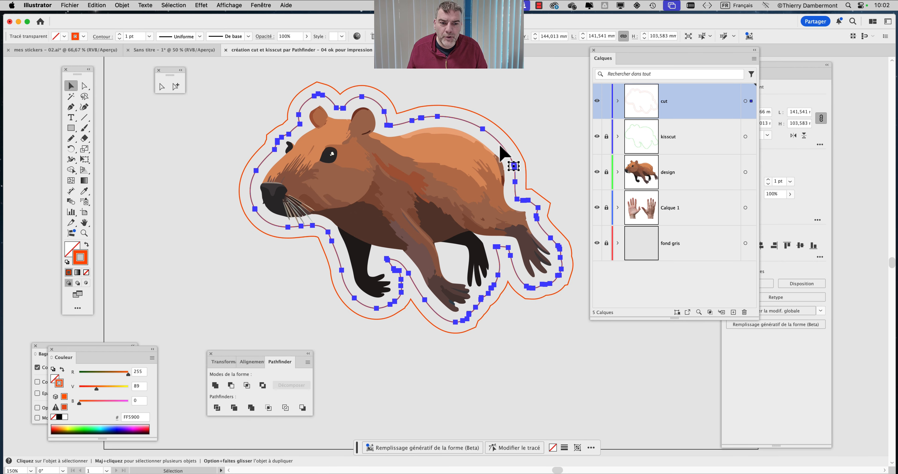
pyautogui.press('super+alt')
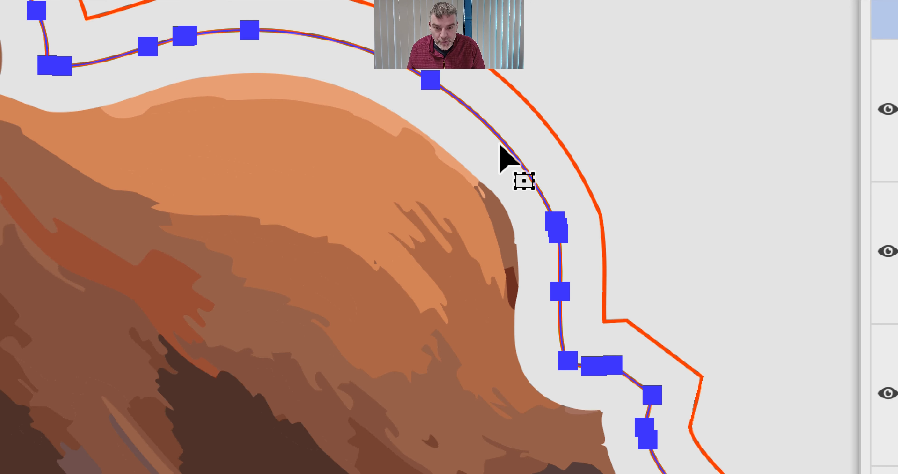
pyautogui.click(503, 149)
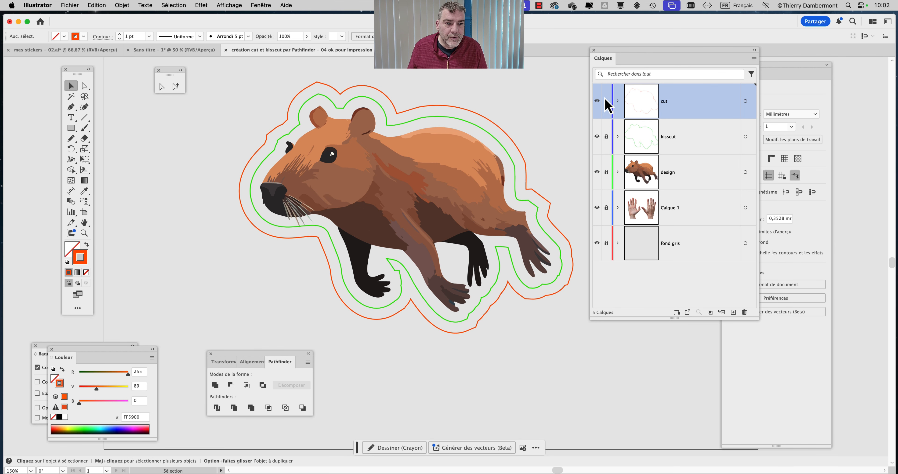
# - Compare the capybara with and without its outlines by hiding and reshowing the kisscut and cut layers
pyautogui.click(596, 136)
pyautogui.click(597, 100)
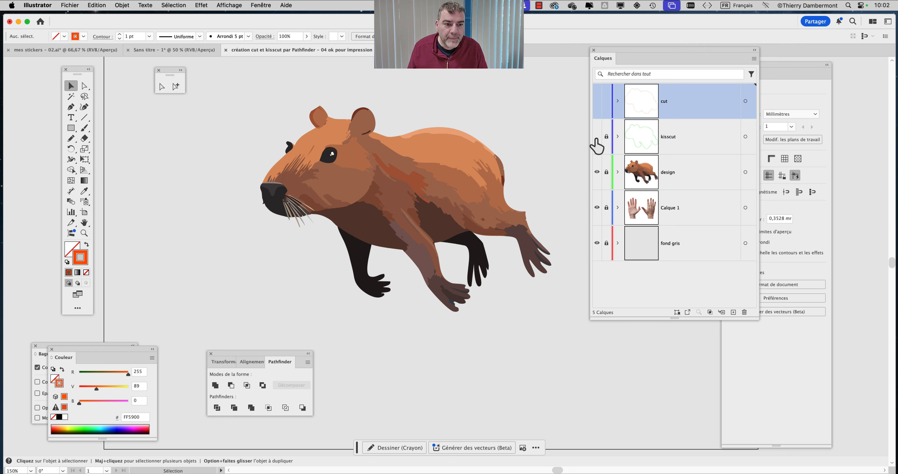
pyautogui.click(596, 136)
pyautogui.click(596, 100)
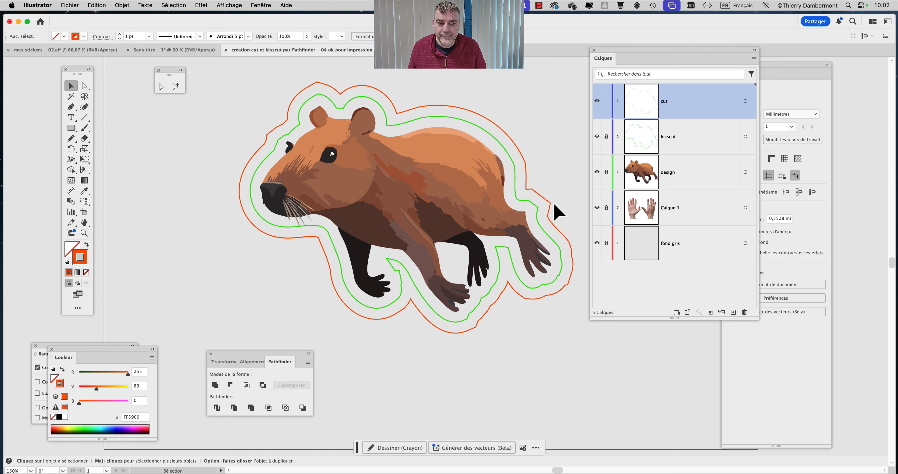
pyautogui.press('super+minus')
pyautogui.moveTo(504, 238); pyautogui.dragTo(318, 250)
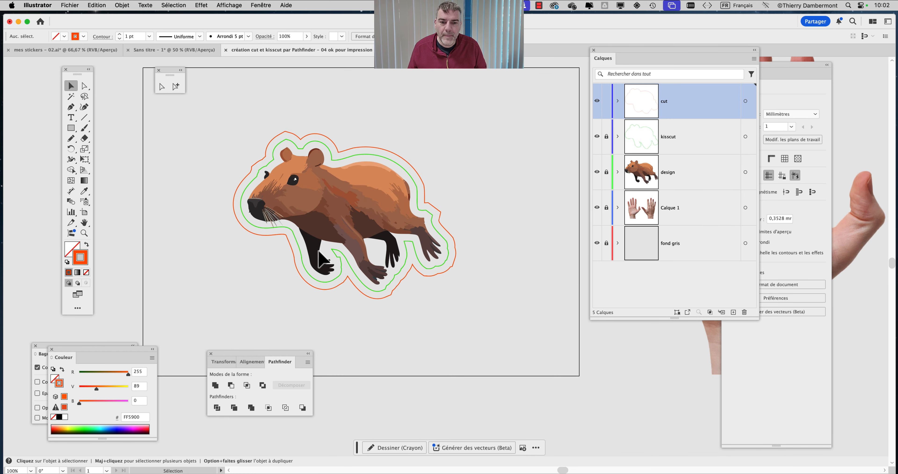
# - Save the document under a new name ending in "04 ok pour impression - 06", in Adobe Illustrator format with Illustrator 2020 compatibility
pyautogui.click(70, 5)
pyautogui.press('Escape')
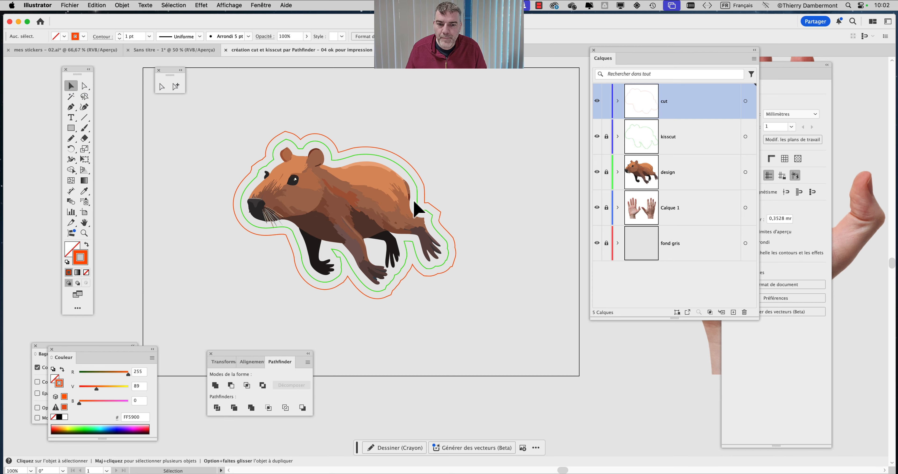
pyautogui.press('super+plus')
pyautogui.moveTo(490, 175); pyautogui.dragTo(532, 156)
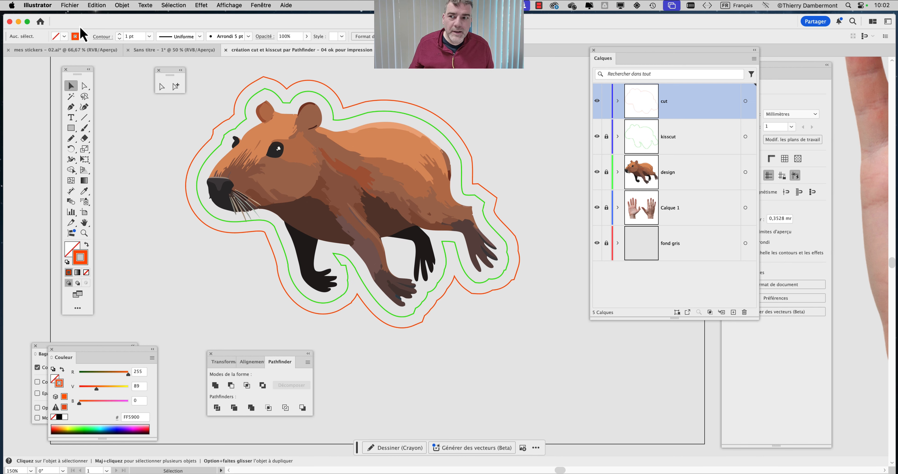
pyautogui.click(69, 6)
pyautogui.click(115, 100)
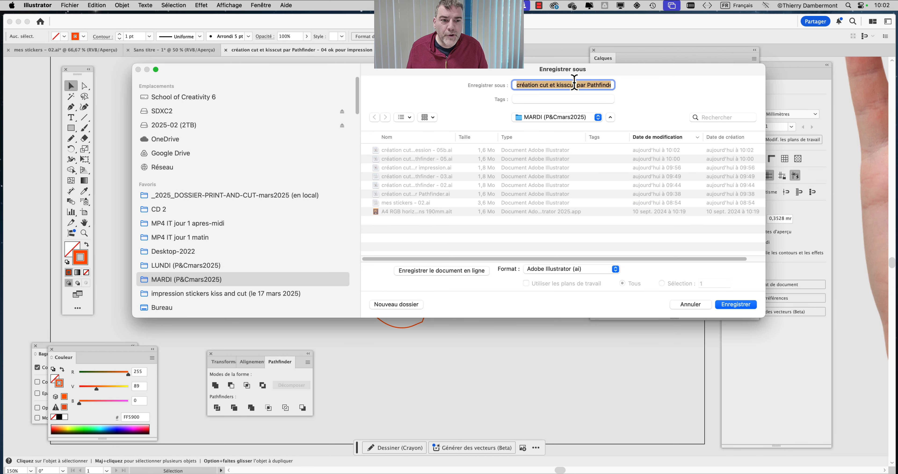
pyautogui.click(590, 85)
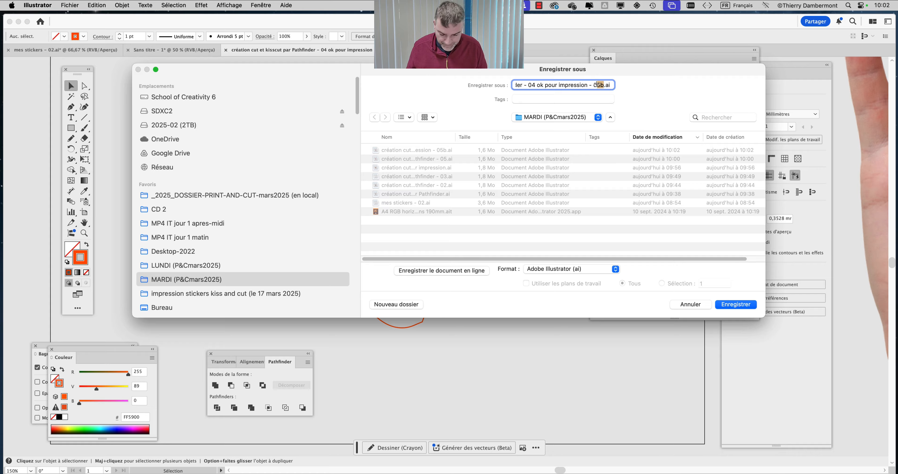
pyautogui.write('6')
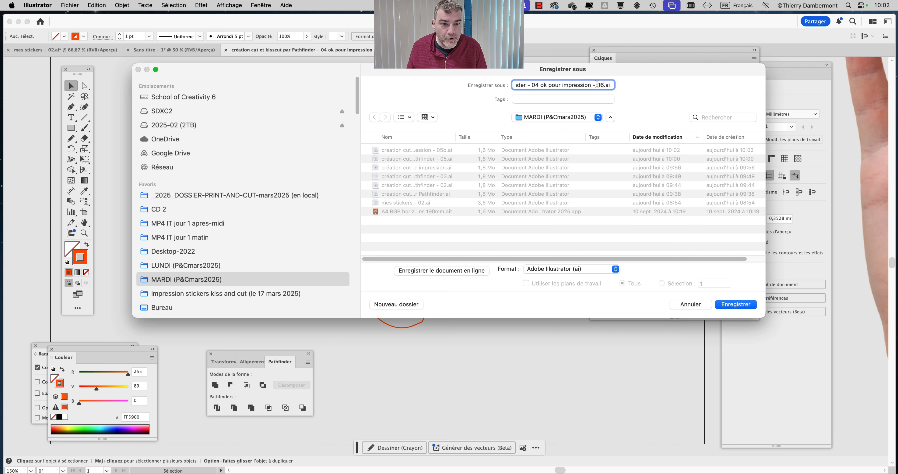
pyautogui.click(735, 305)
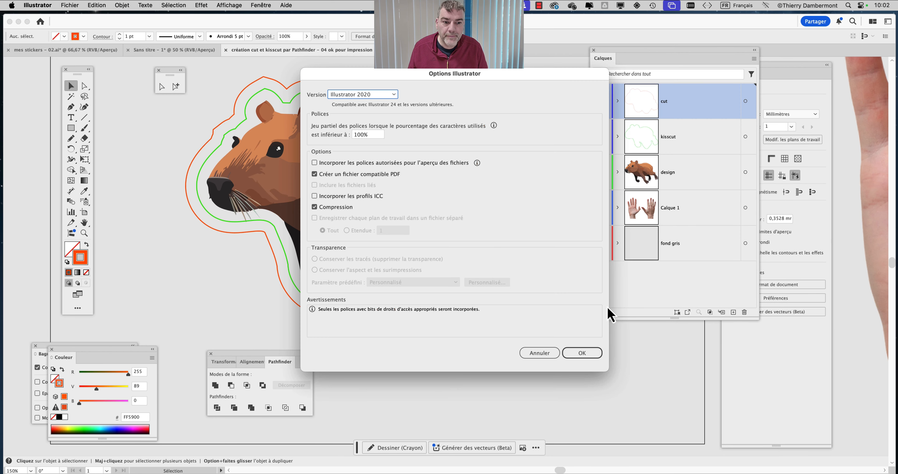
pyautogui.click(592, 356)
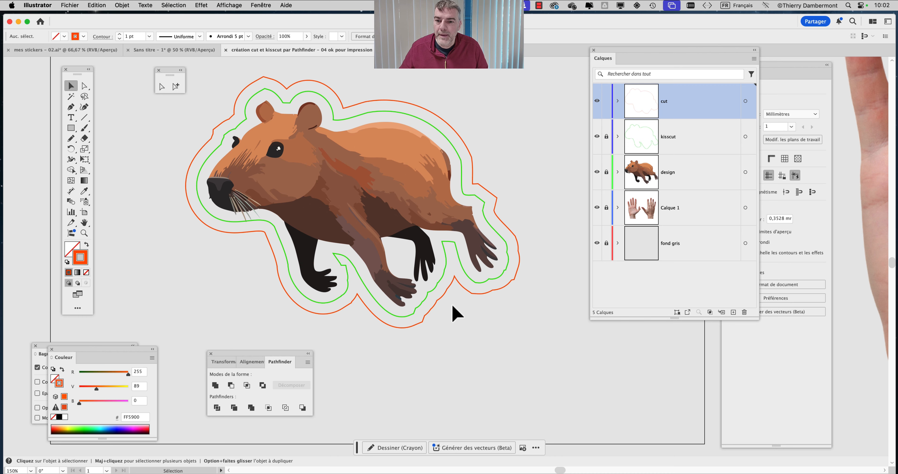
# - Draw a rectangle about 186 × 129 mm around the capybara and its two outlines
pyautogui.press('super+1')
pyautogui.click(70, 128)
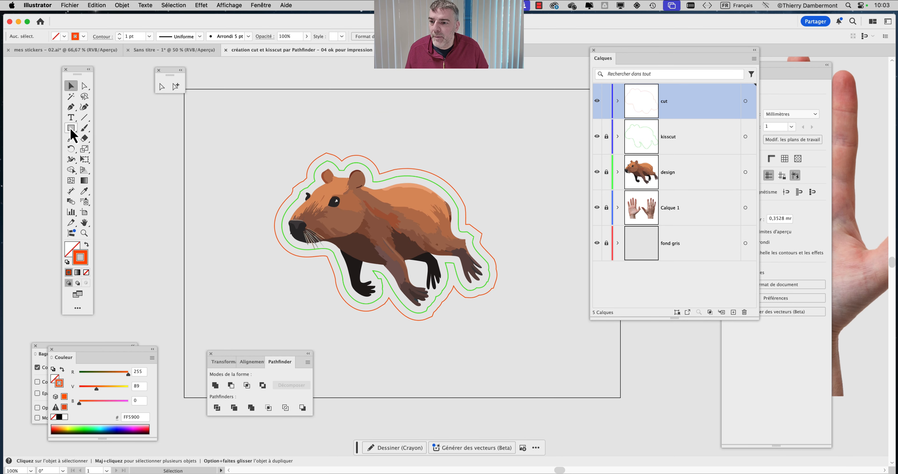
pyautogui.moveTo(252, 141); pyautogui.dragTo(525, 330)
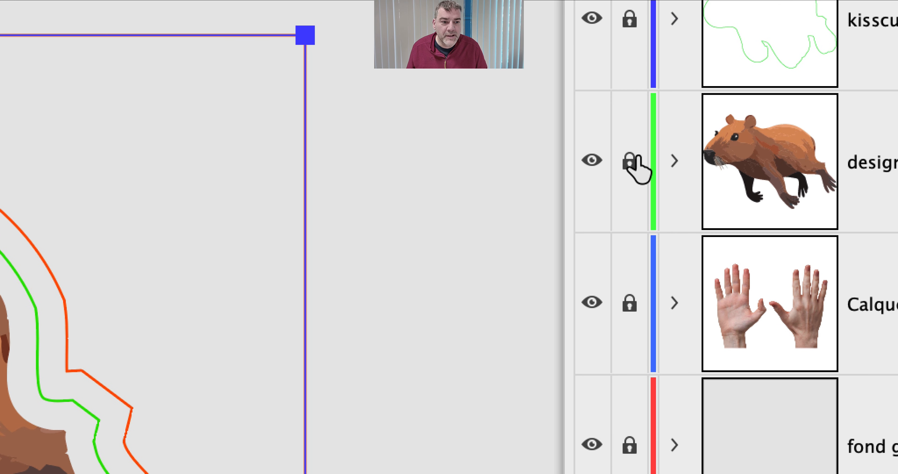
# - Unlock the design layer, move the rectangle onto it and lock the cut layer
pyautogui.click(171, 180)
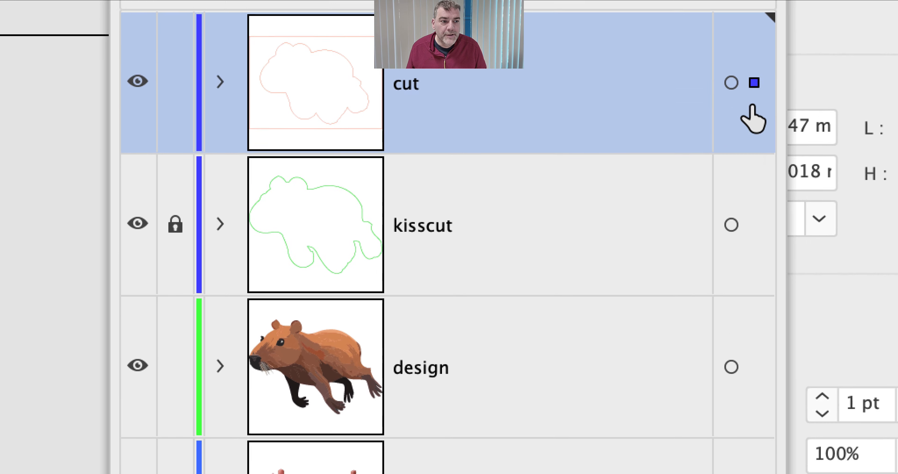
pyautogui.moveTo(847, 35); pyautogui.dragTo(847, 313)
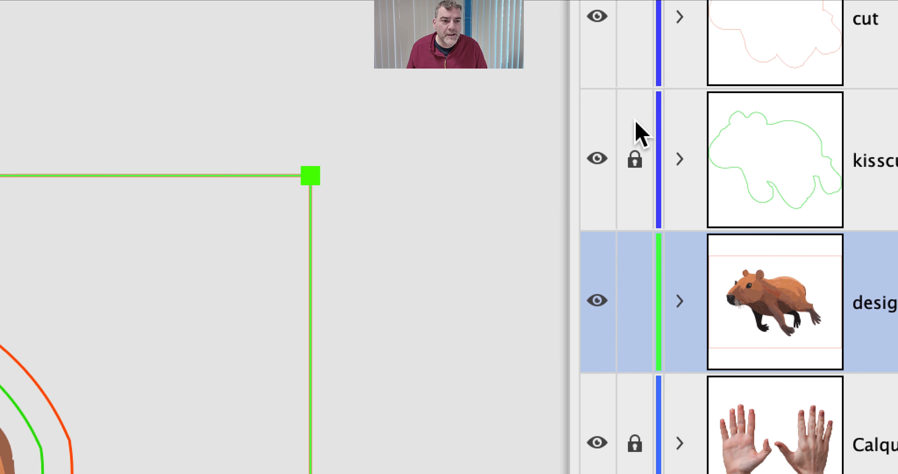
pyautogui.click(637, 102)
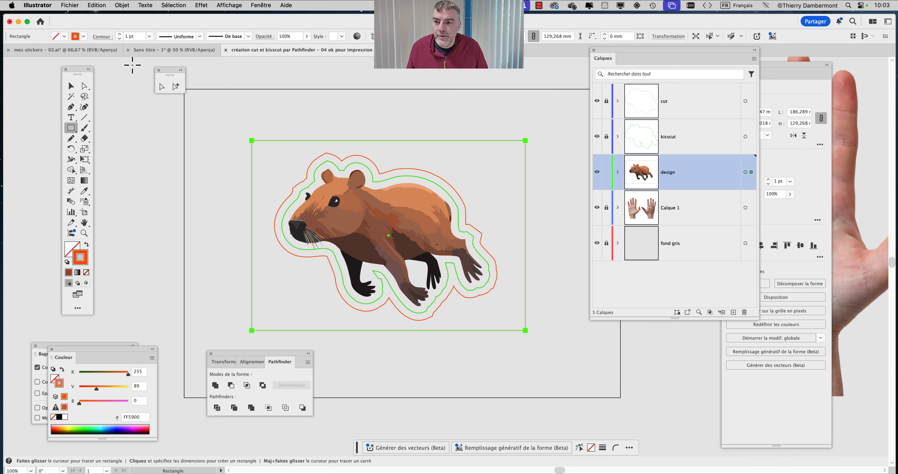
# - Fill the rectangle with turquoise (RGB 0, 205, 208) without a stroke and send it behind the capybara
pyautogui.click(86, 272)
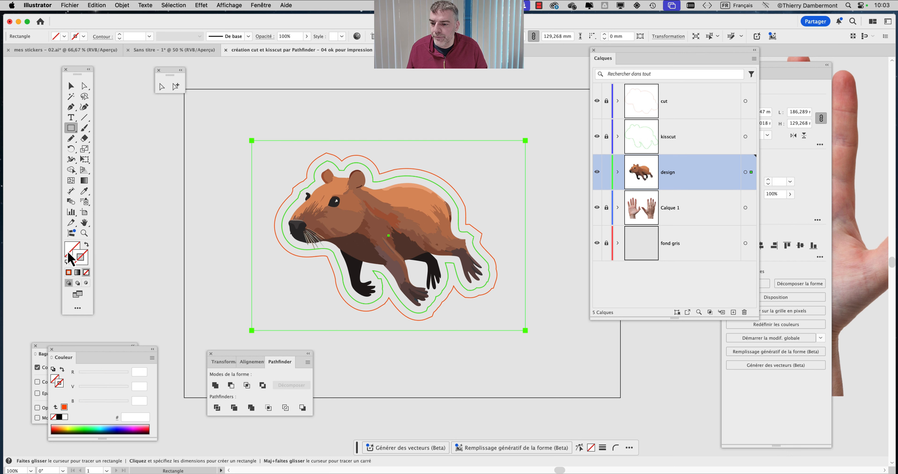
pyautogui.click(102, 429)
pyautogui.click(122, 5)
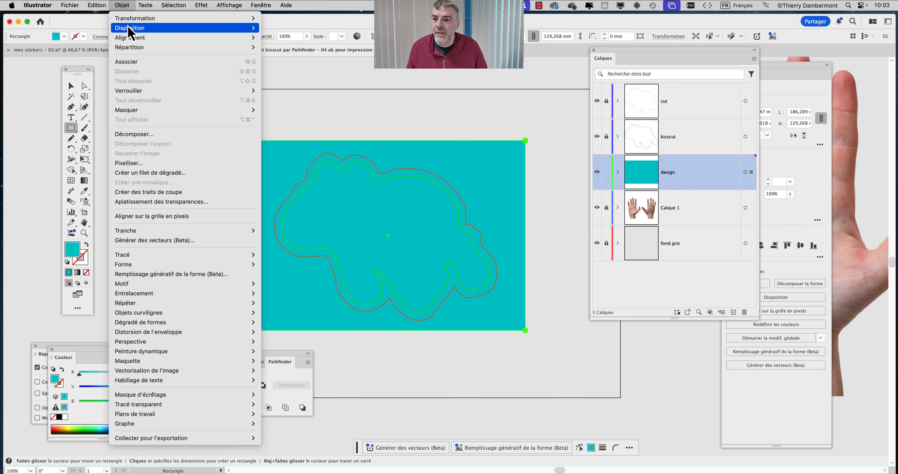
pyautogui.moveTo(146, 28)
pyautogui.click(294, 47)
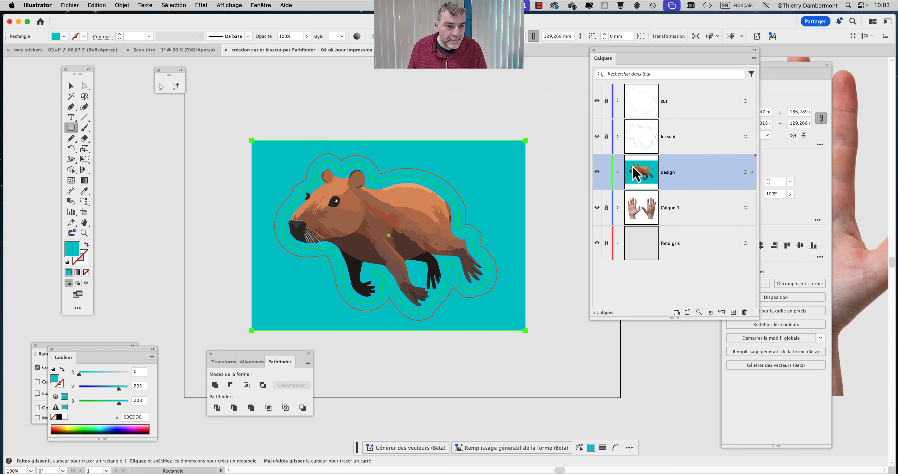
# - Inspect the design layer's contents to check the stacking order of the rectangle and the capybara group
pyautogui.click(618, 172)
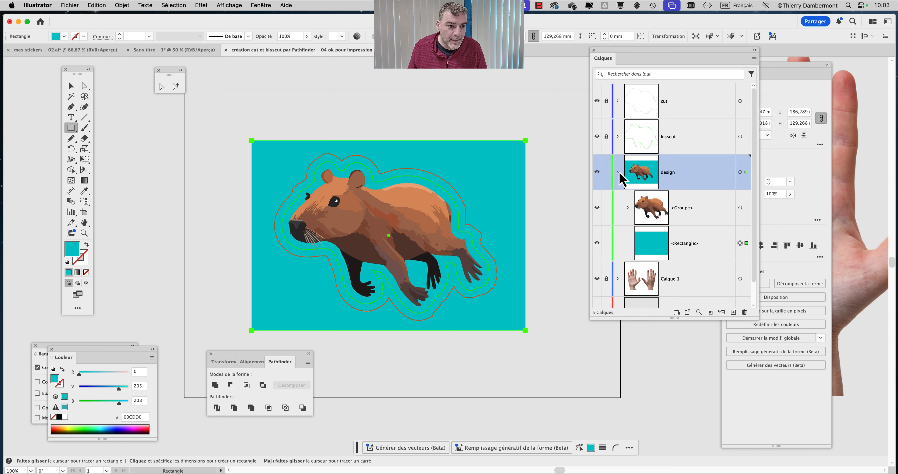
pyautogui.click(681, 249)
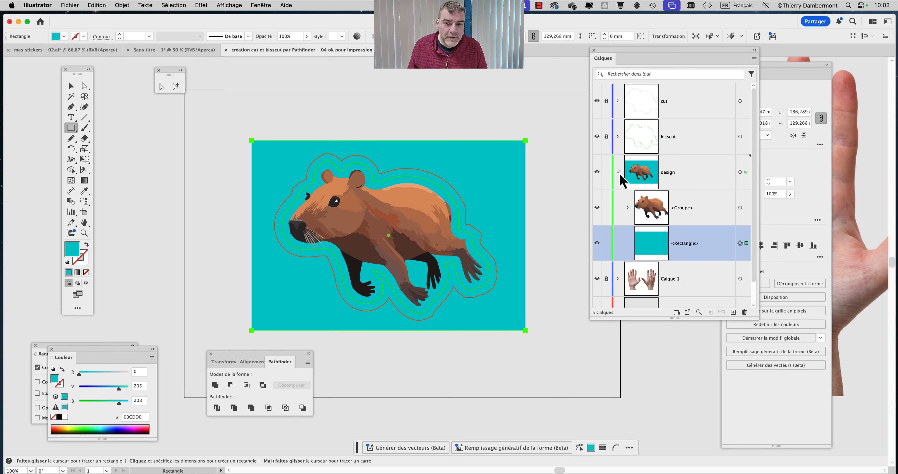
pyautogui.click(619, 174)
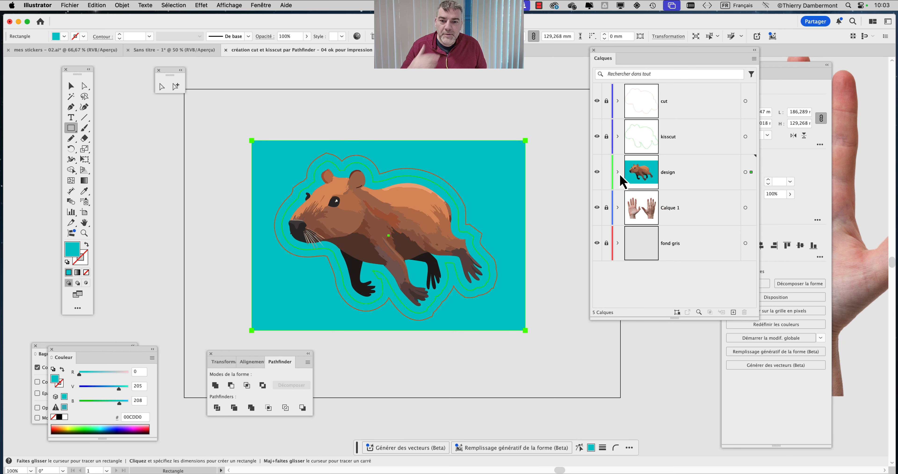
# - Open the swatches and load the Ciel gradient library, keeping the capybara artwork in view
pyautogui.click(260, 5)
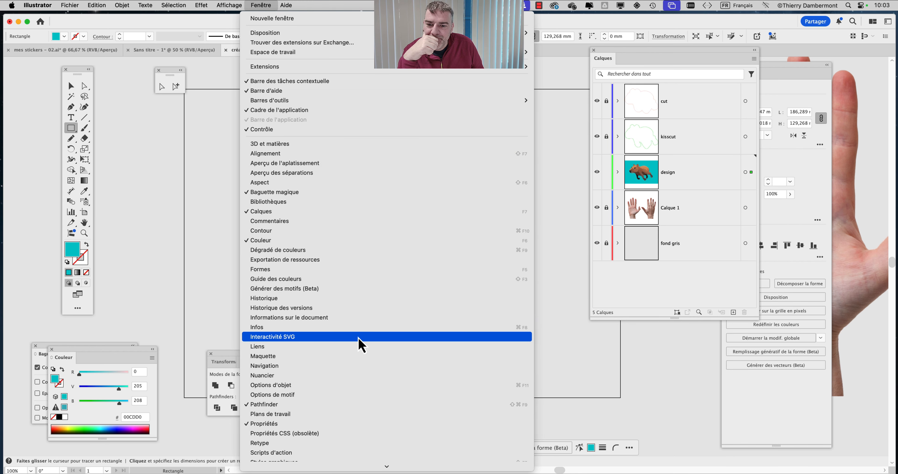
pyautogui.click(348, 375)
pyautogui.moveTo(396, 188); pyautogui.dragTo(522, 81)
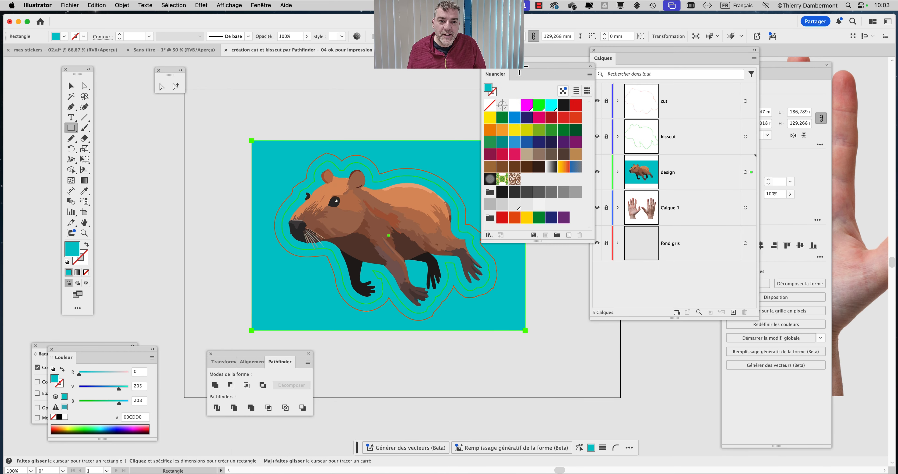
pyautogui.click(489, 235)
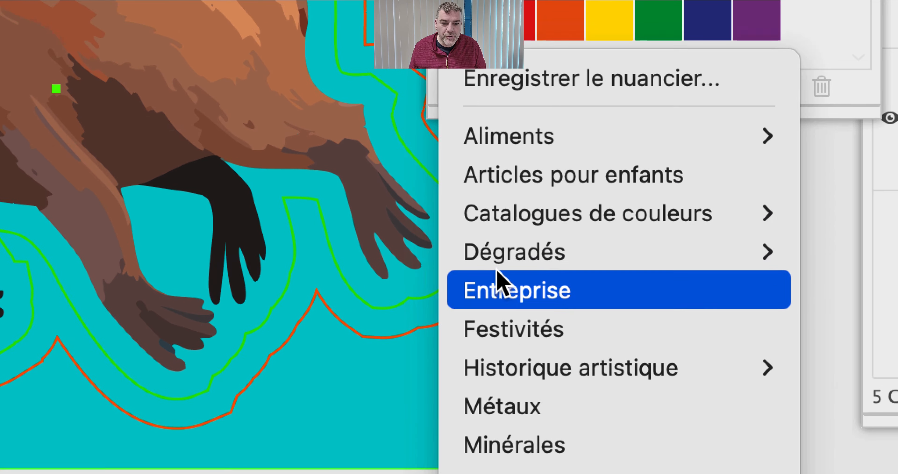
pyautogui.moveTo(576, 400)
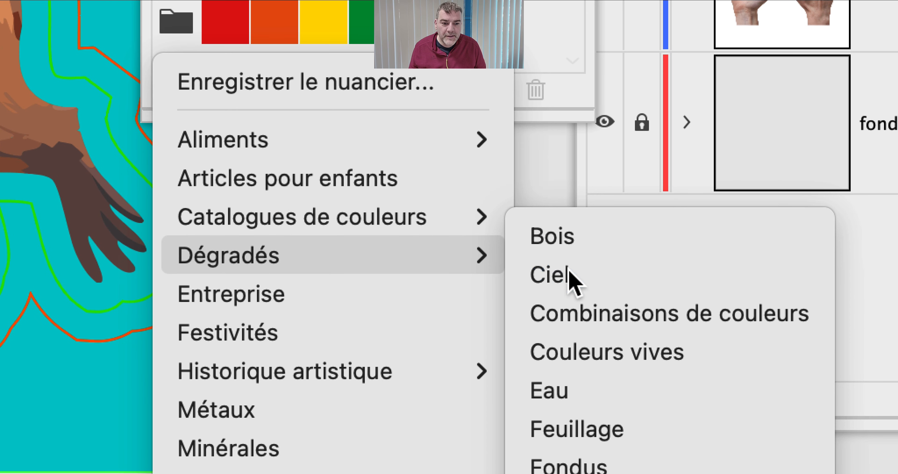
pyautogui.click(597, 286)
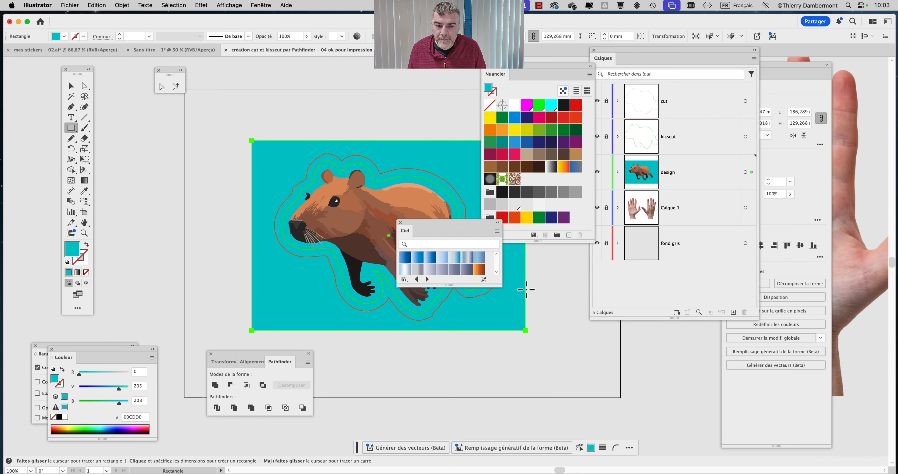
# - Try several Ciel gradients on the background rectangle, settle on the second one, light to deep blue, and deselect it
pyautogui.click(442, 258)
pyautogui.moveTo(448, 231); pyautogui.dragTo(170, 262)
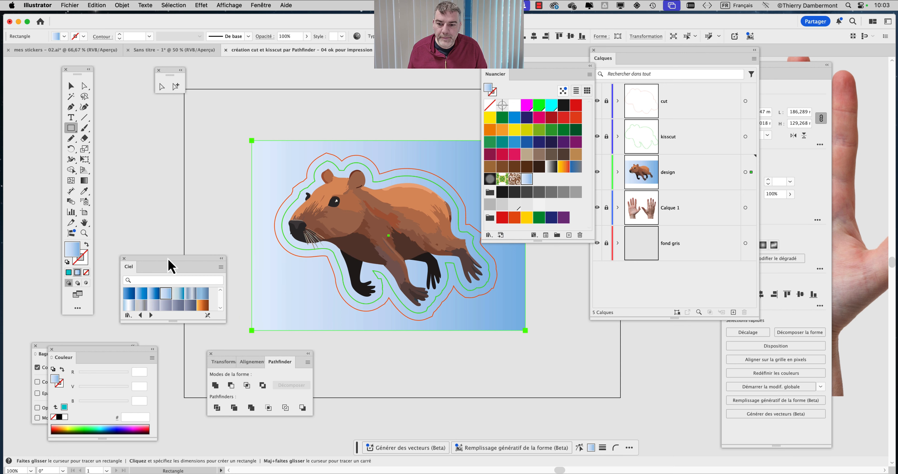
pyautogui.click(179, 295)
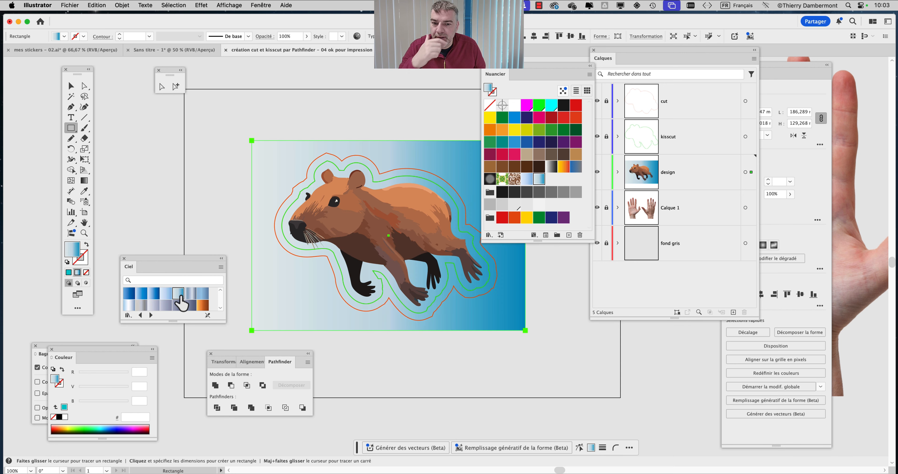
pyautogui.click(167, 294)
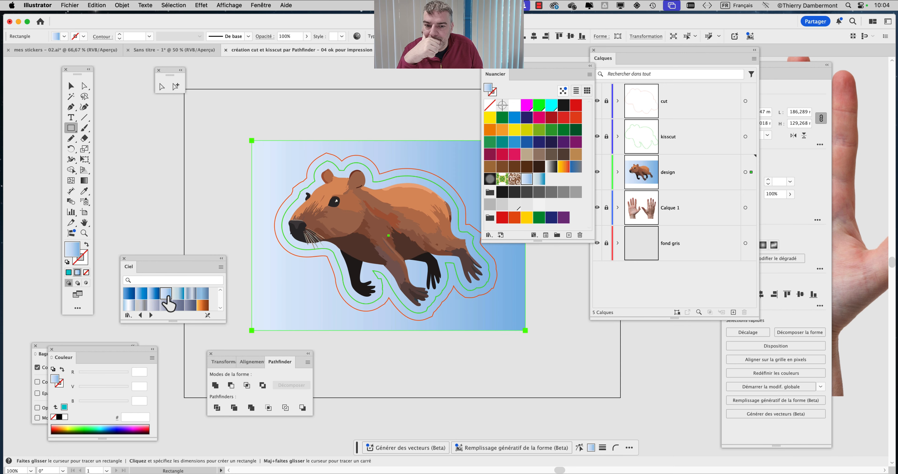
pyautogui.click(141, 293)
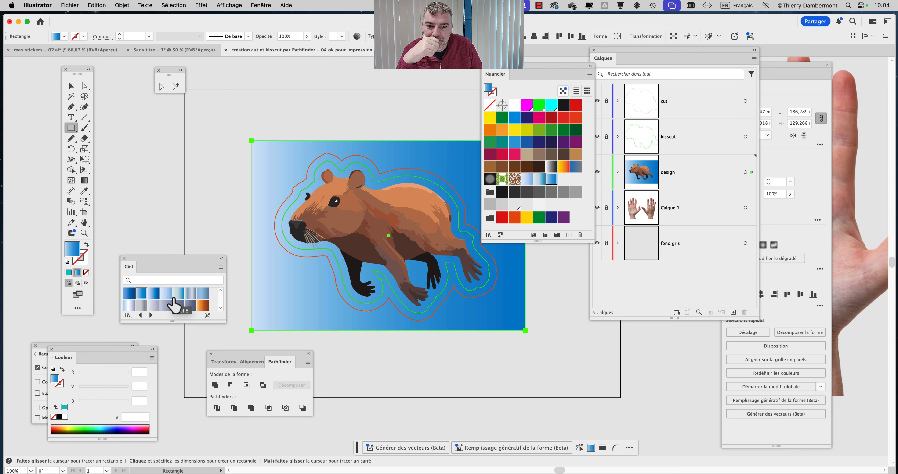
pyautogui.click(71, 86)
pyautogui.click(167, 141)
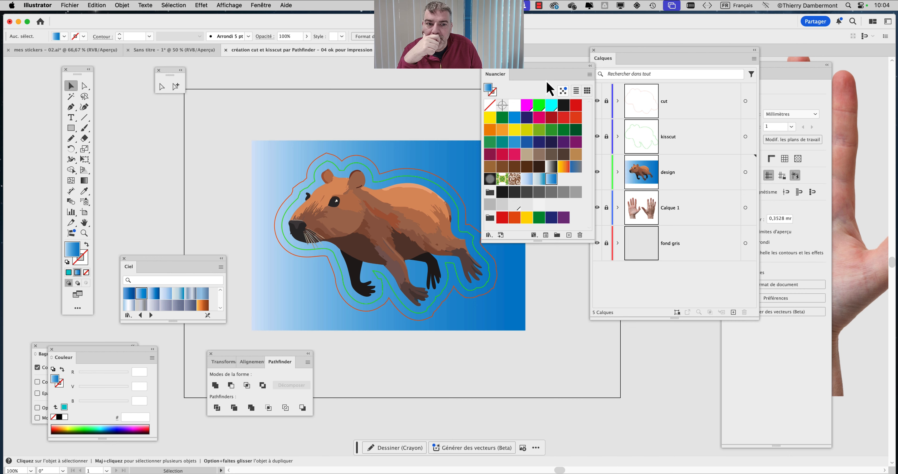
# - Save the document as a new Illustrator version ending in "04 ok pour impression - 07.ai" in the MARDI (P&Cmars2025) folder
pyautogui.moveTo(510, 74); pyautogui.dragTo(615, 341)
pyautogui.click(69, 5)
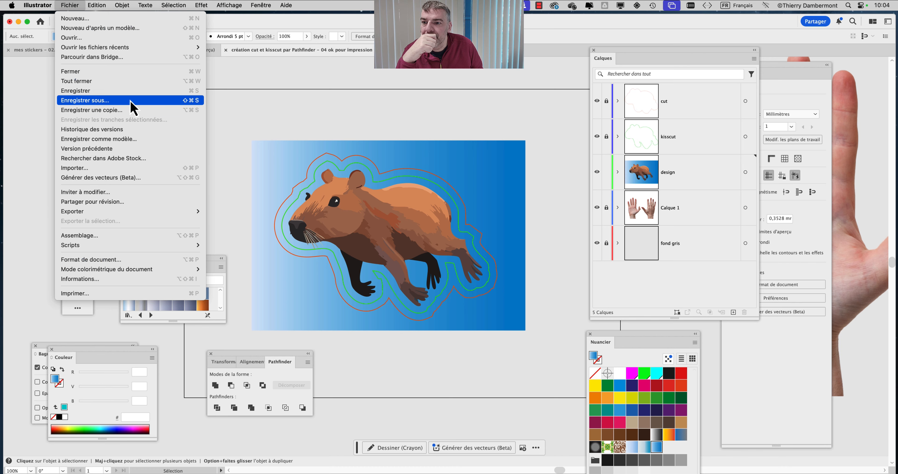
pyautogui.click(135, 100)
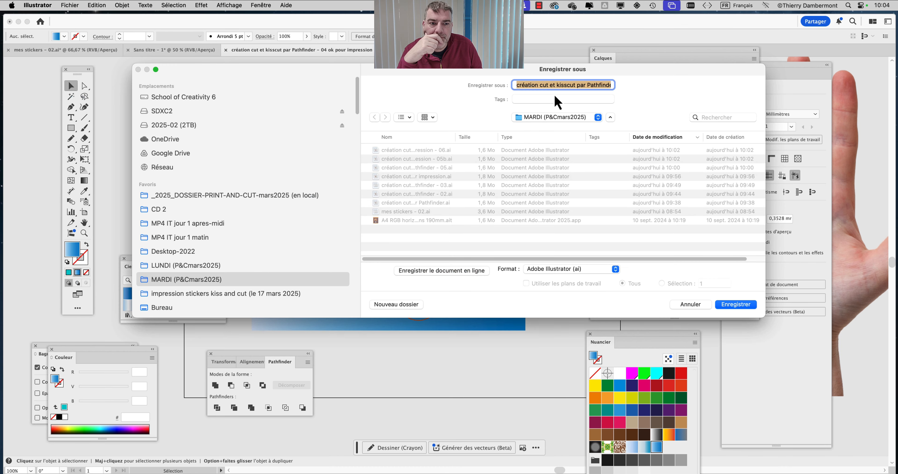
pyautogui.click(586, 83)
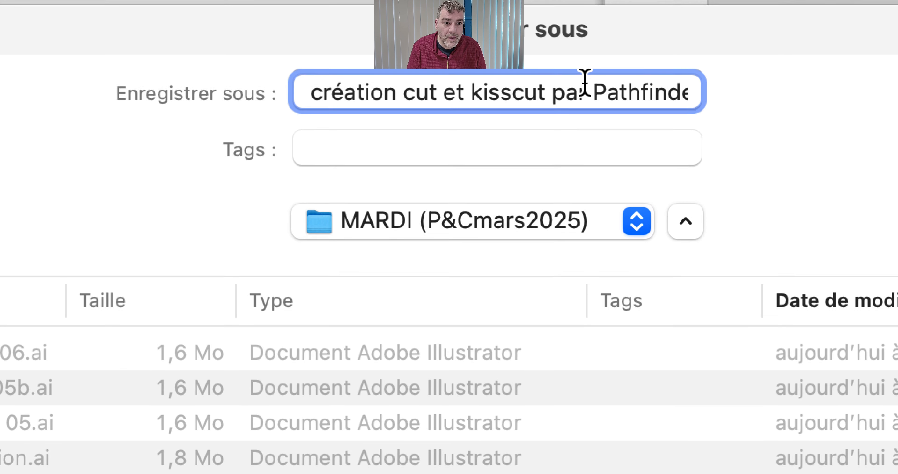
pyautogui.press('Down')
pyautogui.click(650, 97)
pyautogui.moveTo(599, 85); pyautogui.dragTo(606, 86)
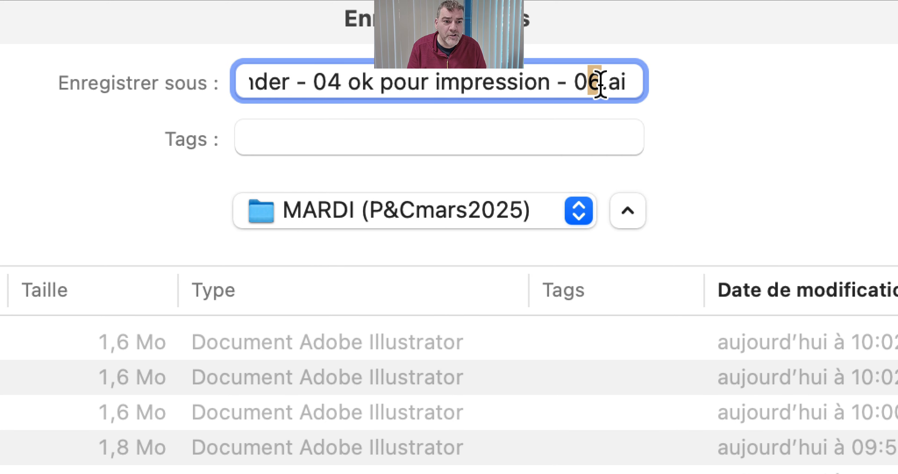
pyautogui.write('7')
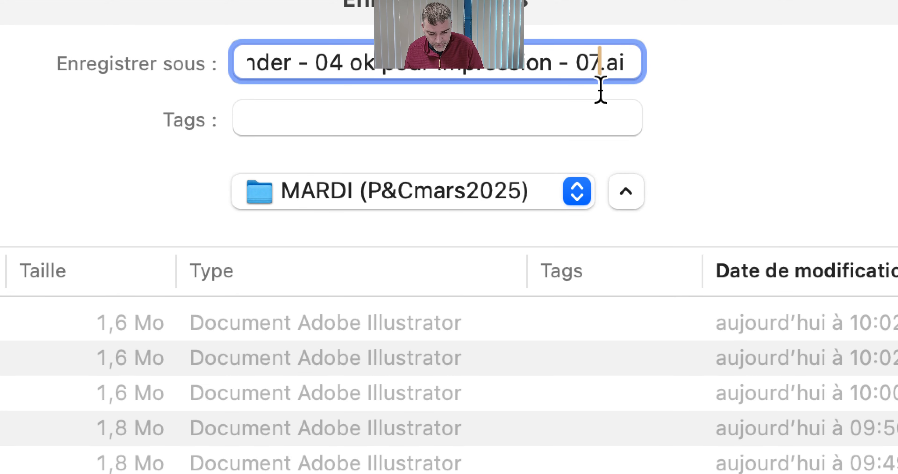
pyautogui.click(734, 304)
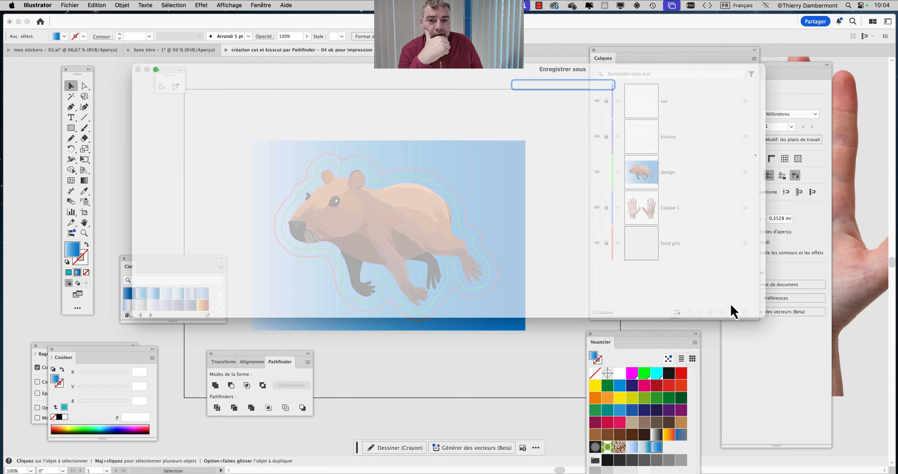
pyautogui.click(593, 355)
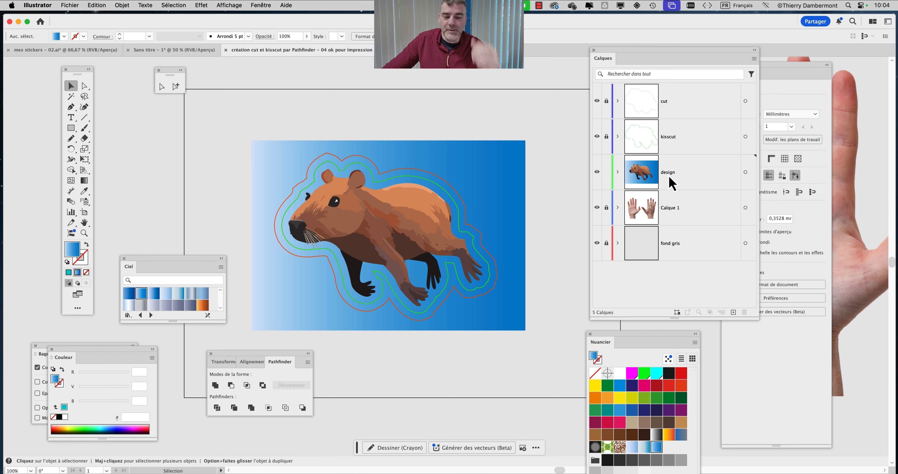
# - Switch to Firefox, enlarge its window and search the web for "markzware" in a new tab
pyautogui.moveTo(2, 247)
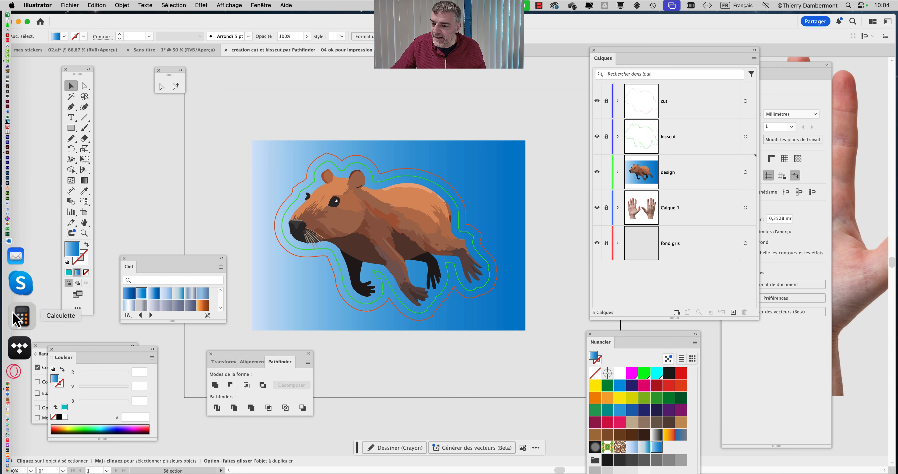
pyautogui.click(37, 337)
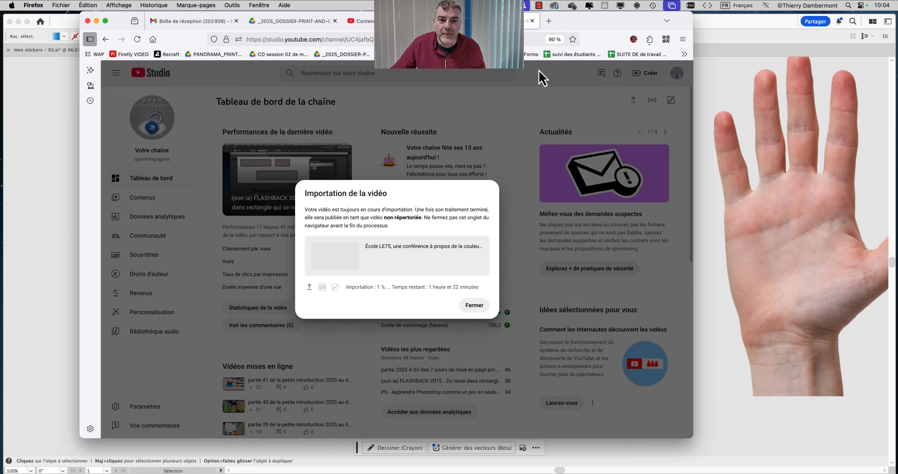
pyautogui.click(551, 26)
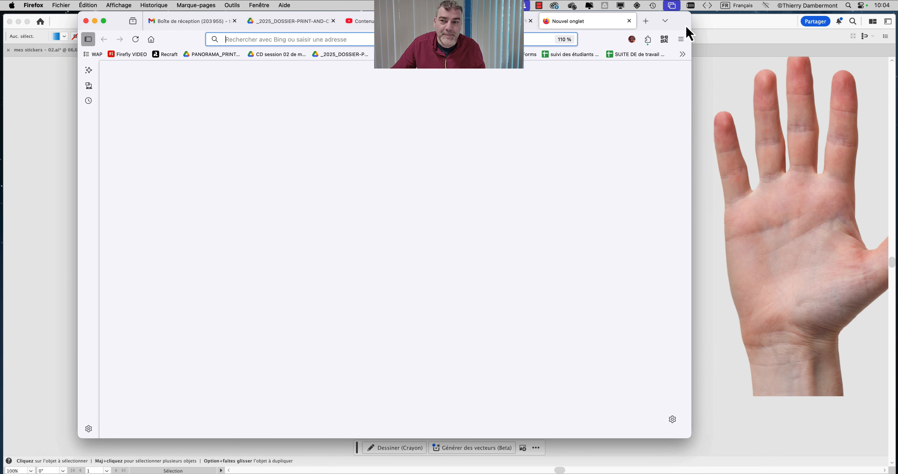
pyautogui.moveTo(686, 25); pyautogui.dragTo(606, 14)
pyautogui.moveTo(610, 437); pyautogui.dragTo(887, 471)
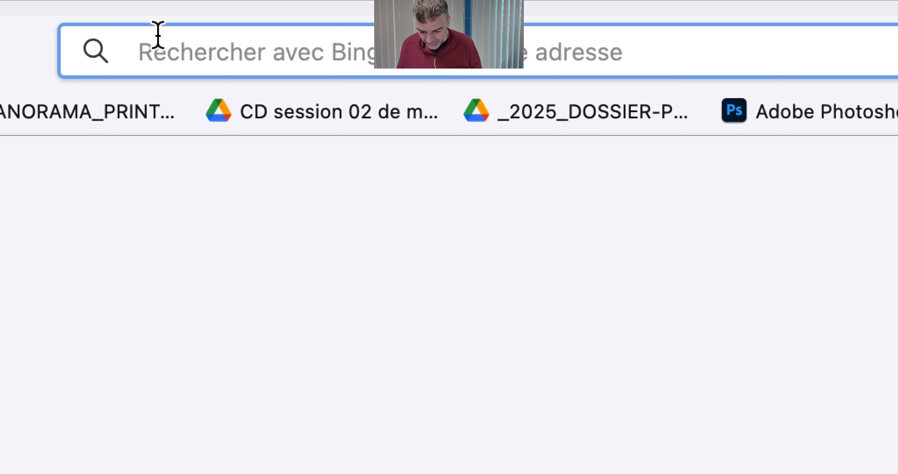
pyautogui.write('mark')
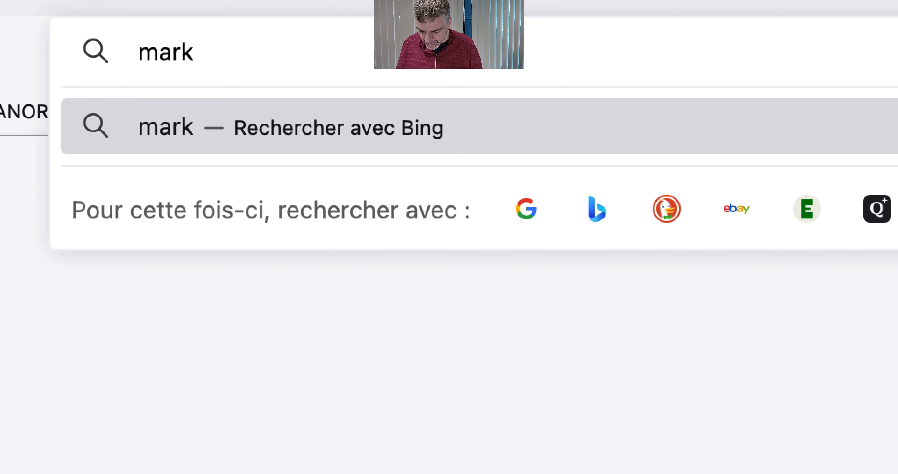
pyautogui.write('zware')
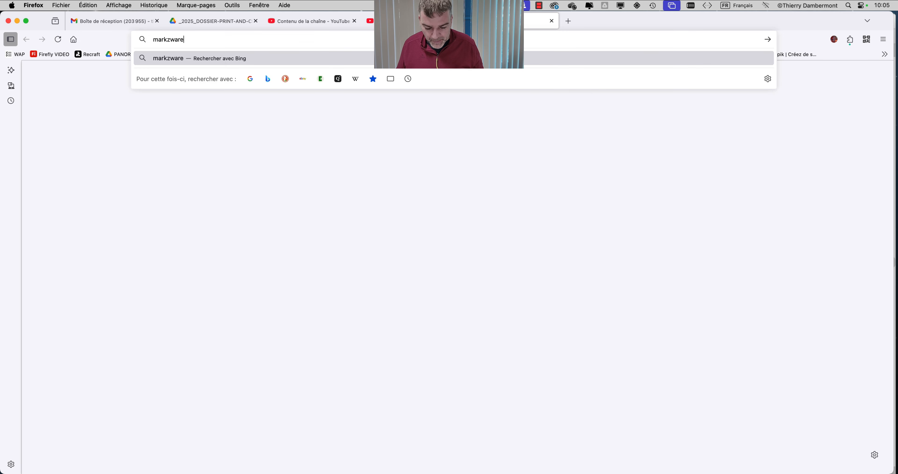
pyautogui.press('Return')
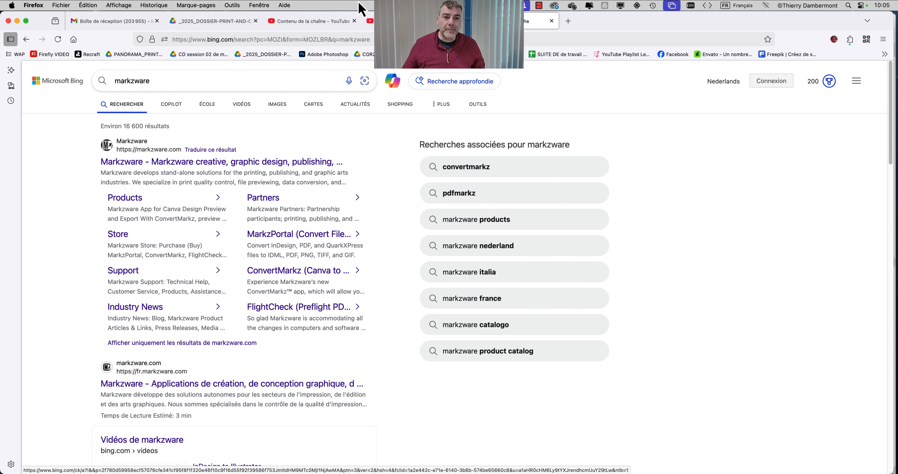
# - Search for "quark xpress" images in a new tab and view the QuarkXPress 2022 InDesign shortcuts picture at full size
pyautogui.click(567, 21)
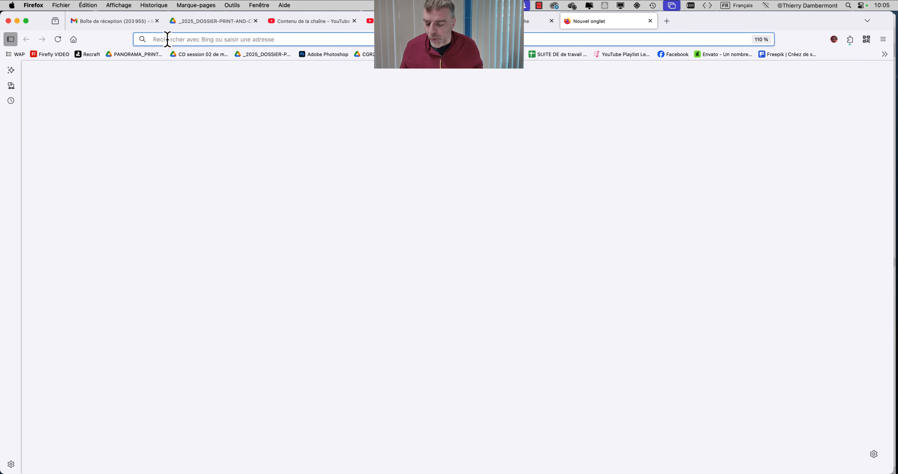
pyautogui.write('quark xpress')
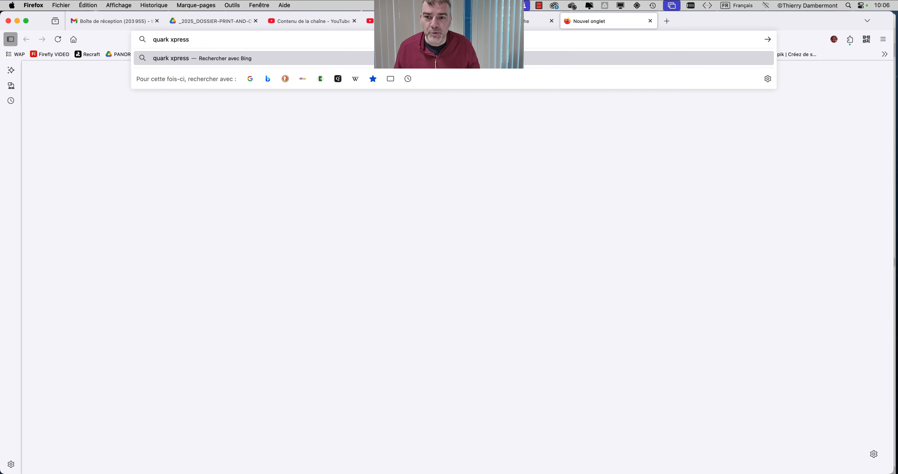
pyautogui.press('Return')
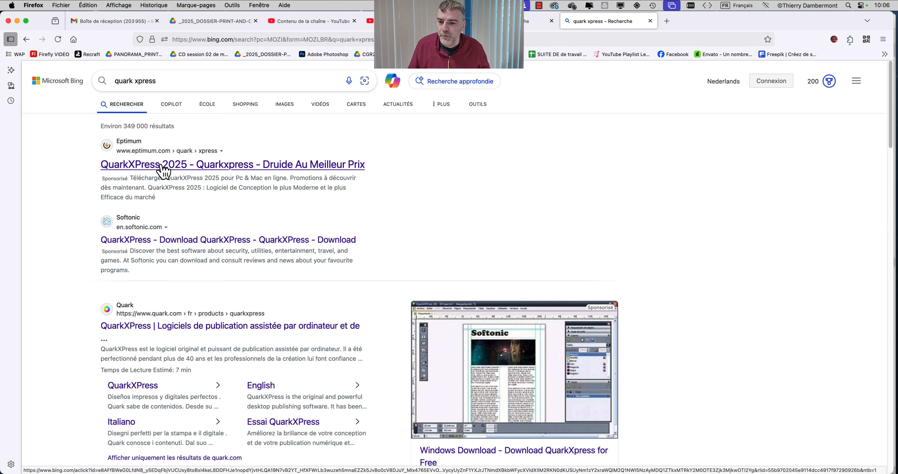
pyautogui.click(285, 104)
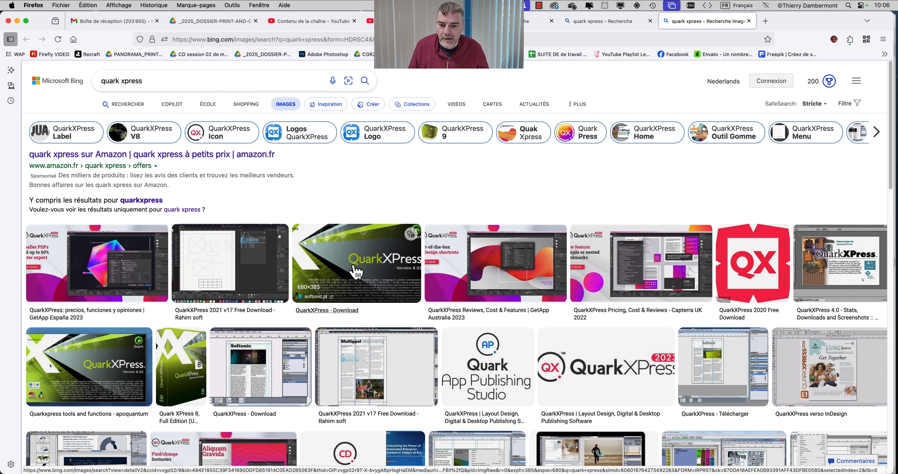
pyautogui.click(489, 265)
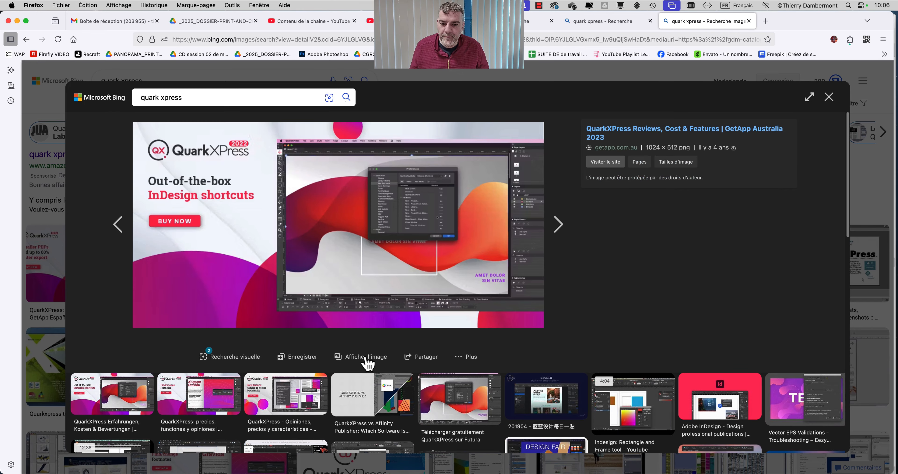
pyautogui.click(364, 362)
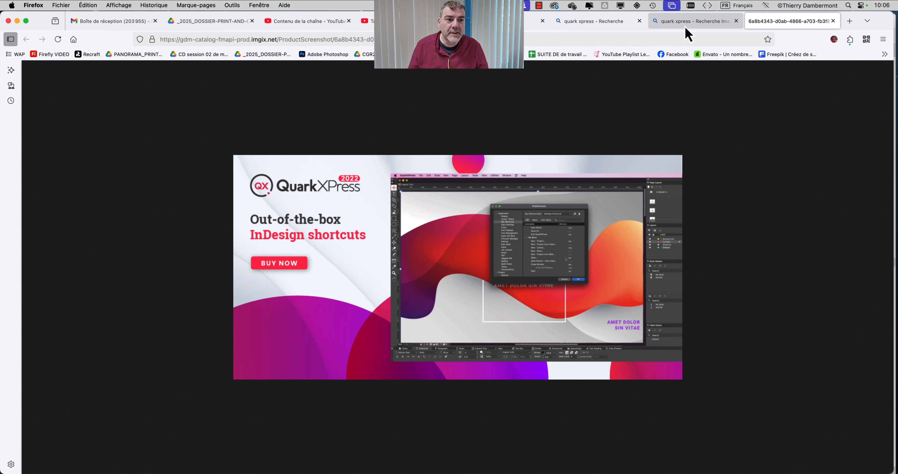
pyautogui.click(684, 26)
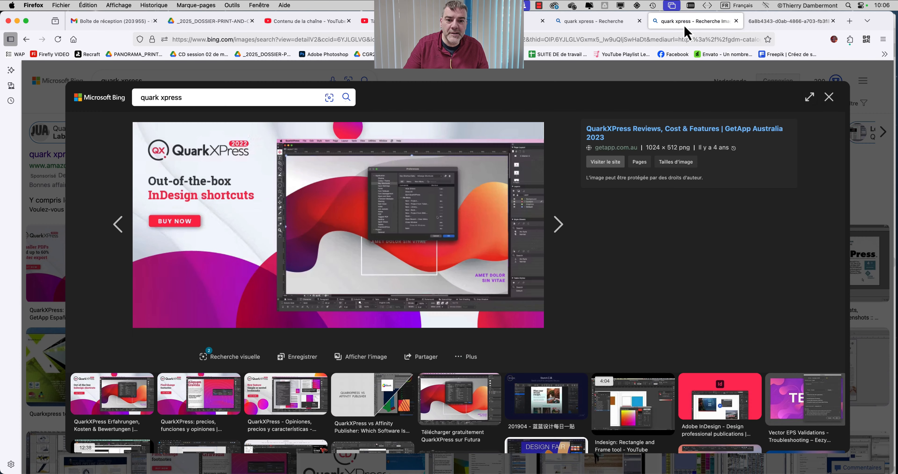
pyautogui.click(829, 98)
# - Return to the Markzware search results and search the web for "markzware recover indesign"
pyautogui.click(593, 22)
pyautogui.click(512, 21)
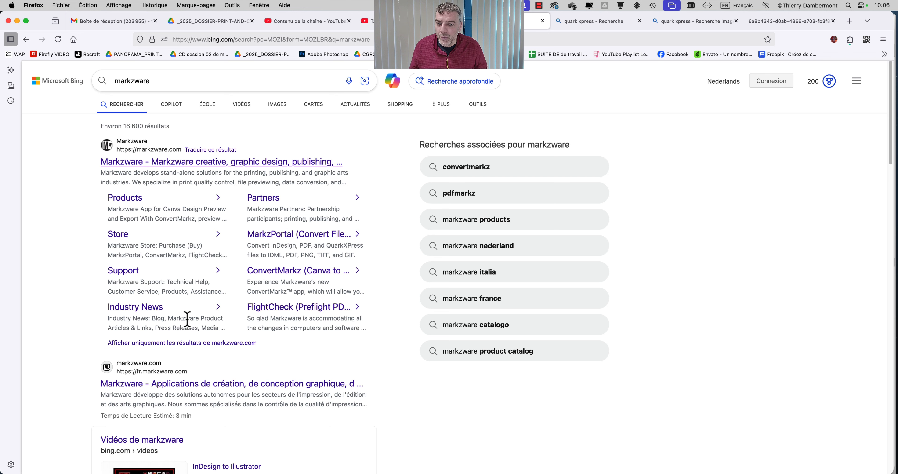
pyautogui.click(157, 81)
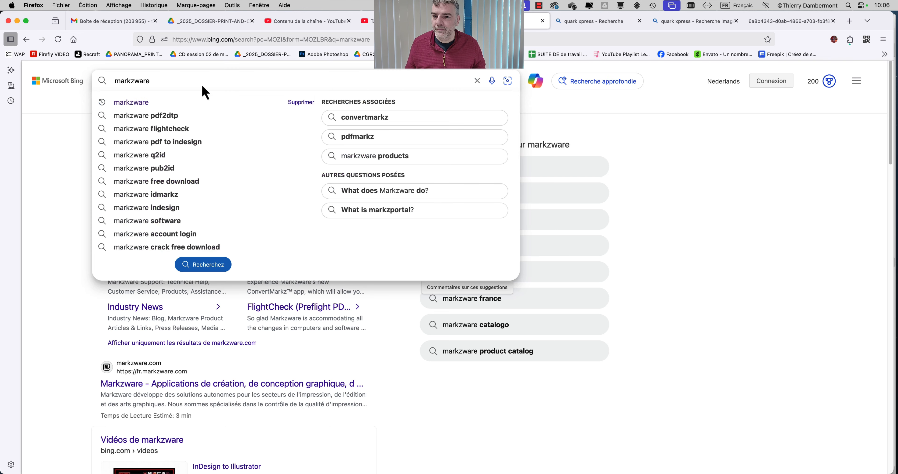
pyautogui.click(706, 222)
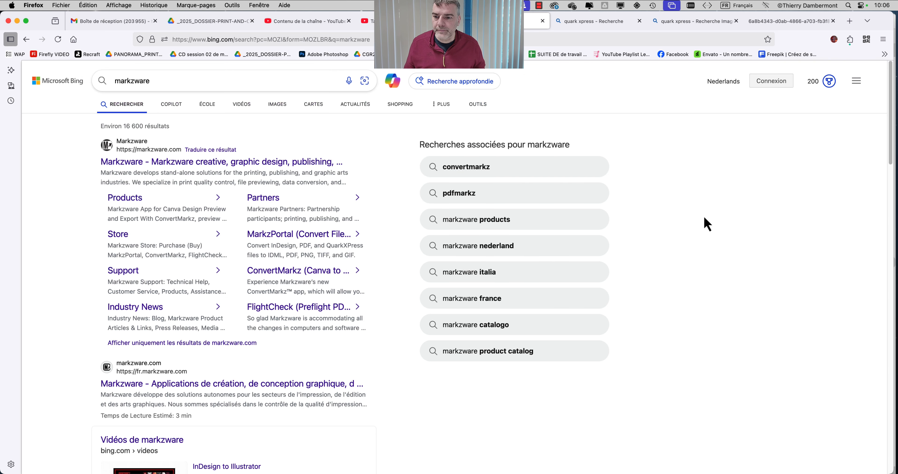
pyautogui.click(164, 81)
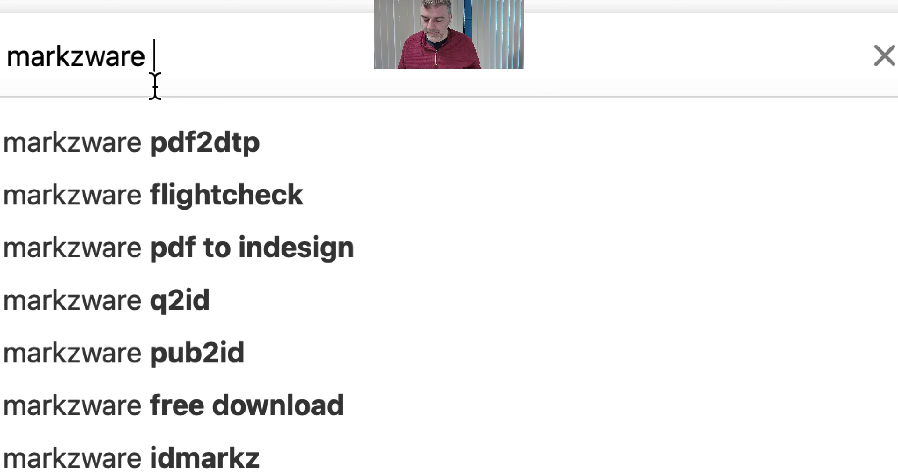
pyautogui.write('reco')
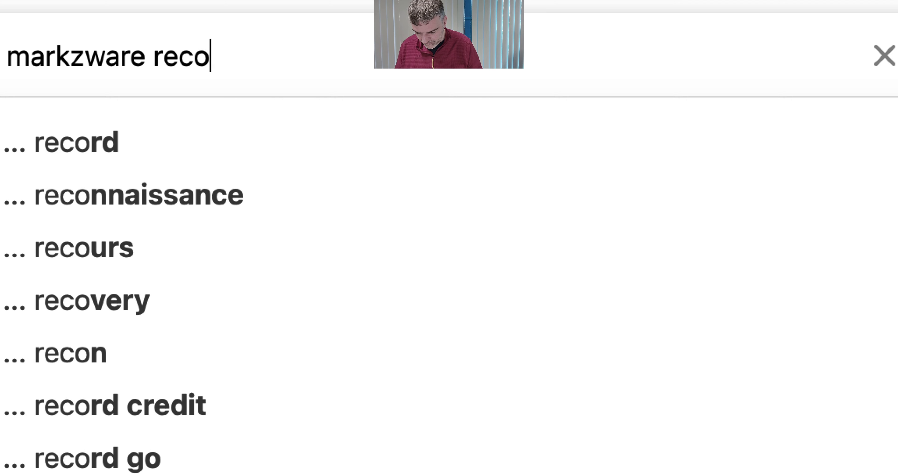
pyautogui.write('ver indesign')
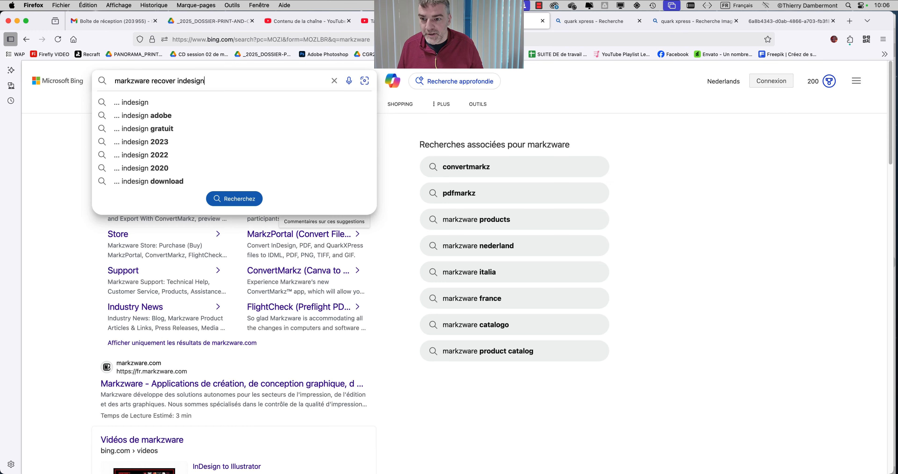
pyautogui.press('Return')
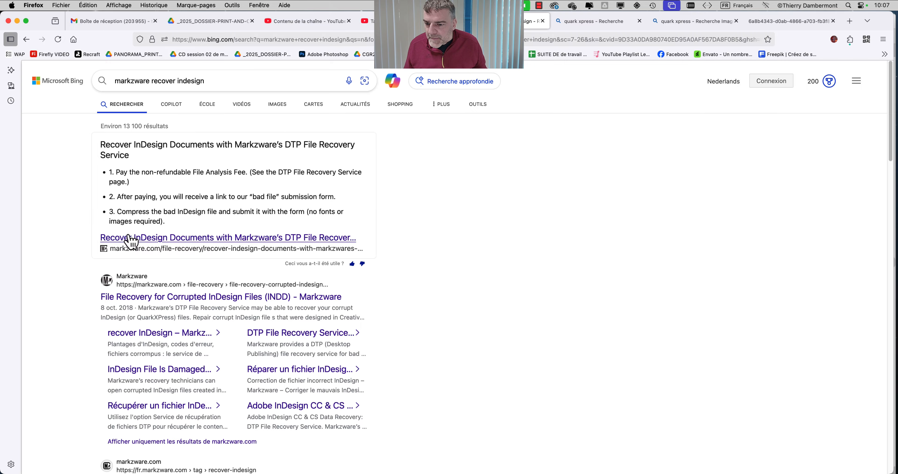
# - Open the "Recover InDesign Documents with Markzware's DTP File Recovery Service" page and read how the service works and its benefits
pyautogui.click(185, 250)
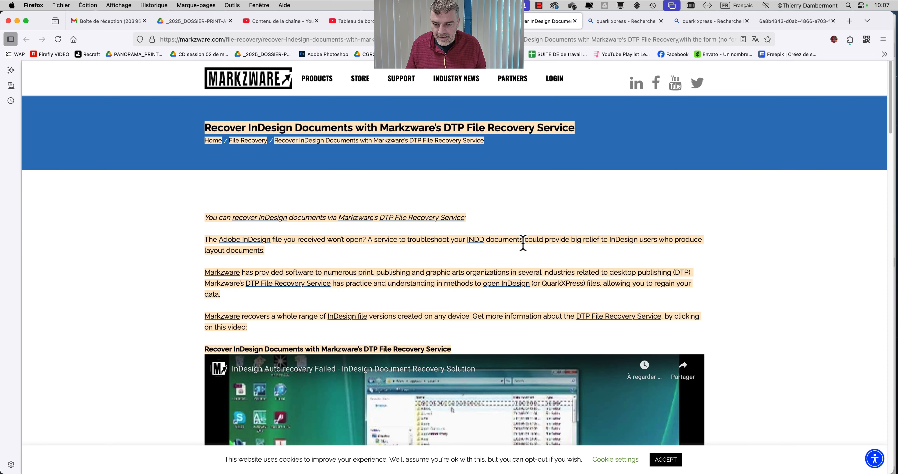
pyautogui.scroll(-3, 795, 310)
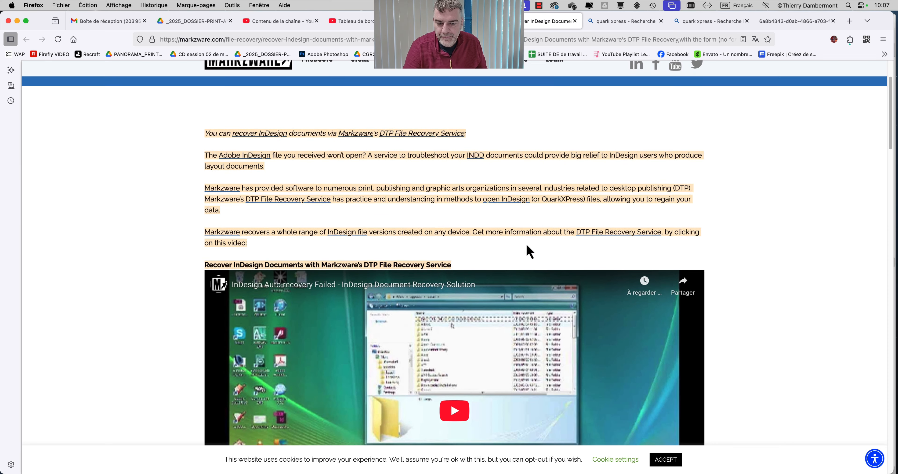
pyautogui.scroll(-10, 529, 252)
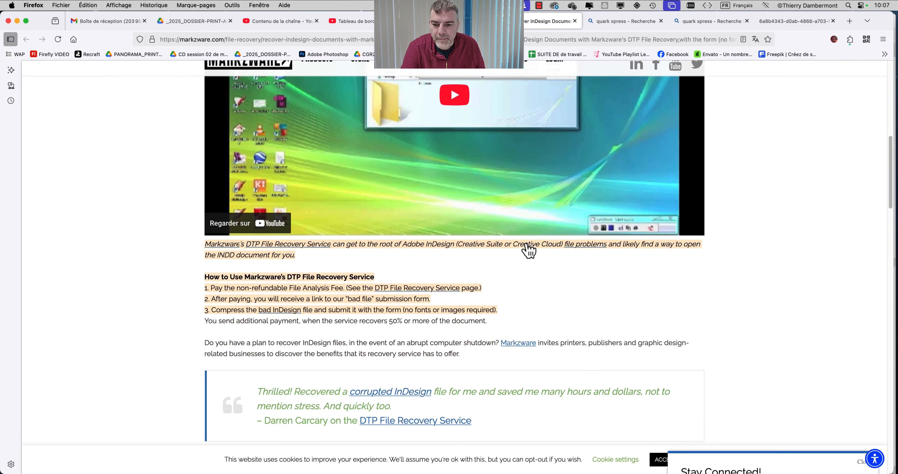
pyautogui.scroll(-1, 529, 251)
pyautogui.scroll(-2, 529, 252)
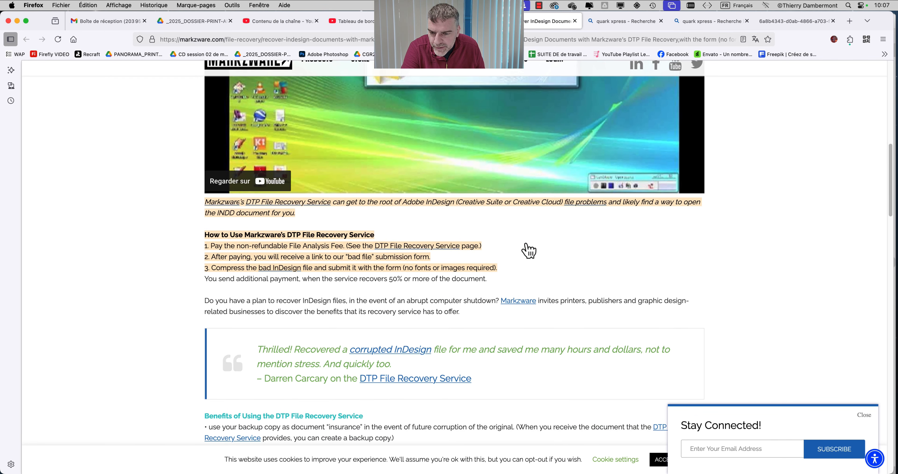
pyautogui.scroll(-4, 529, 252)
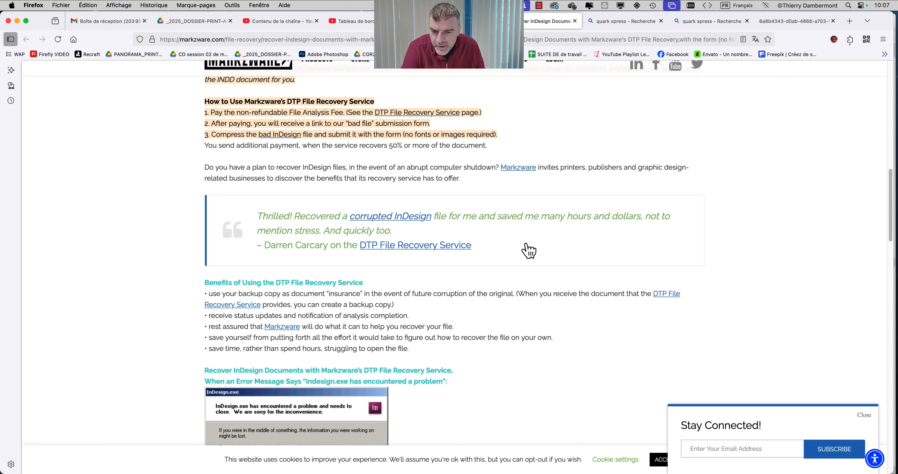
pyautogui.scroll(-2, 529, 250)
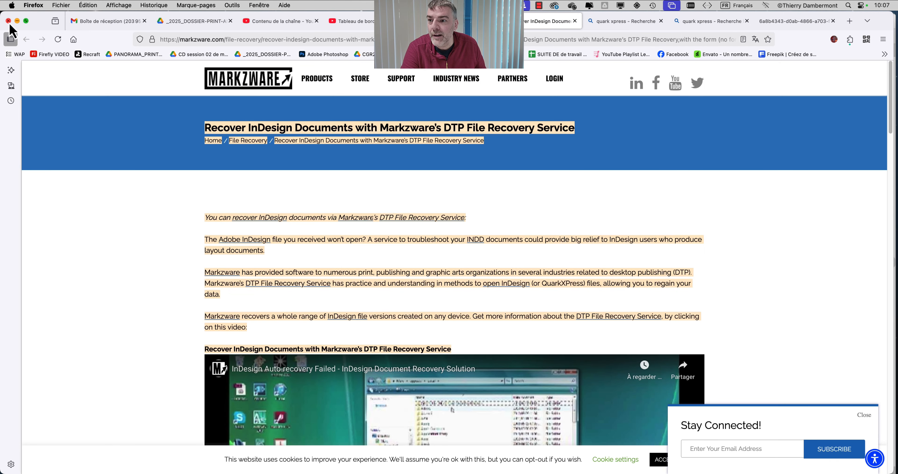
# - Minimize the Firefox window, switch back to the capybara document in Illustrator and select the gradient background rectangle
pyautogui.click(17, 21)
pyautogui.click(263, 60)
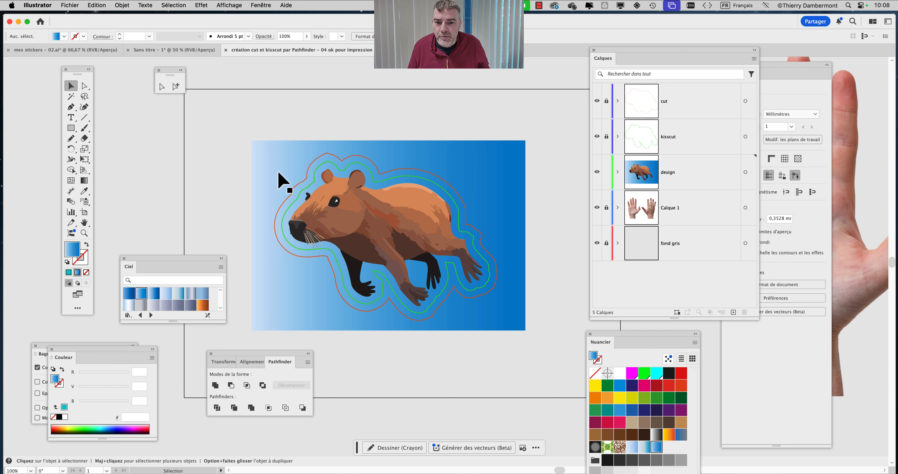
pyautogui.scroll(-3, 534, 195)
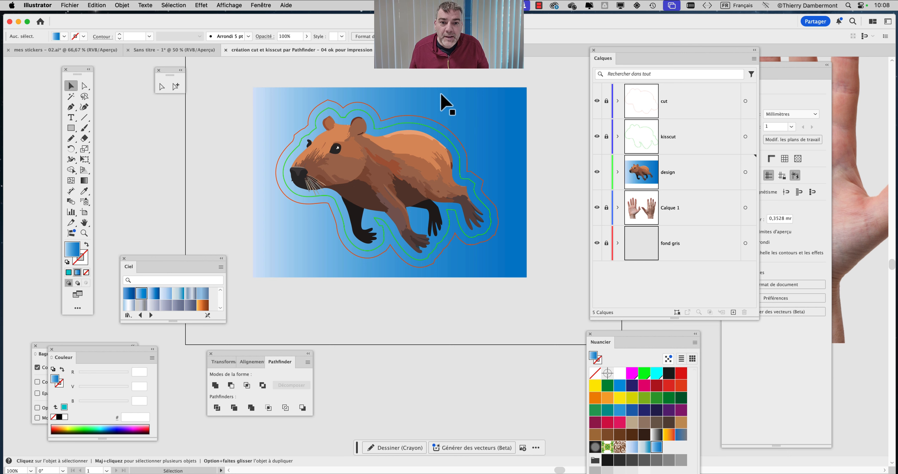
pyautogui.scroll(1, 435, 98)
pyautogui.click(519, 89)
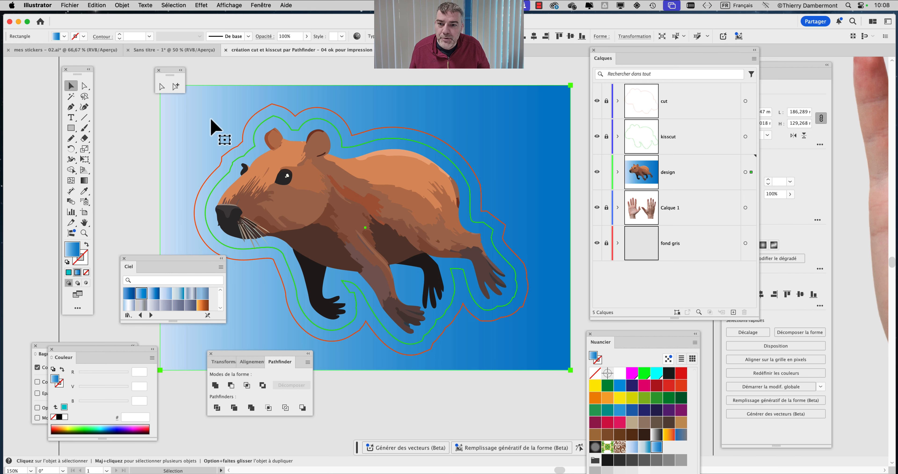
# - Examine the cut and kisscut lines around the capybara against the gradient background up close, and deselect the rectangle
pyautogui.scroll(-1, 320, 149)
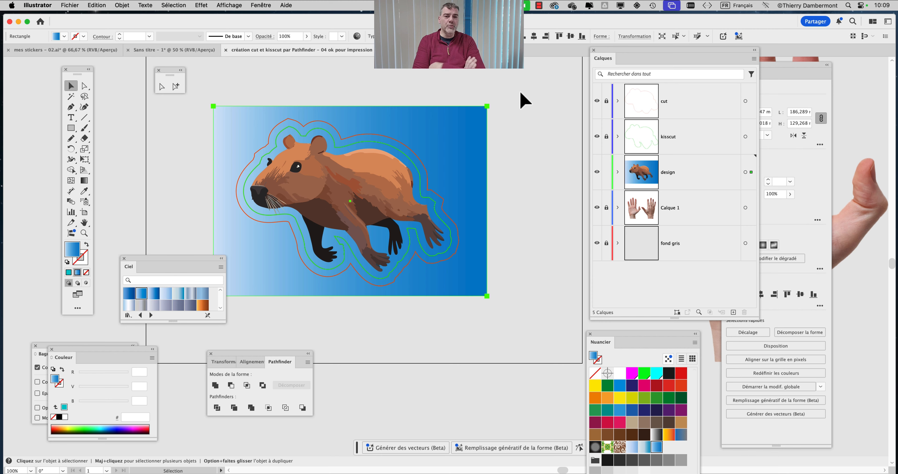
pyautogui.press('alt+super+8')
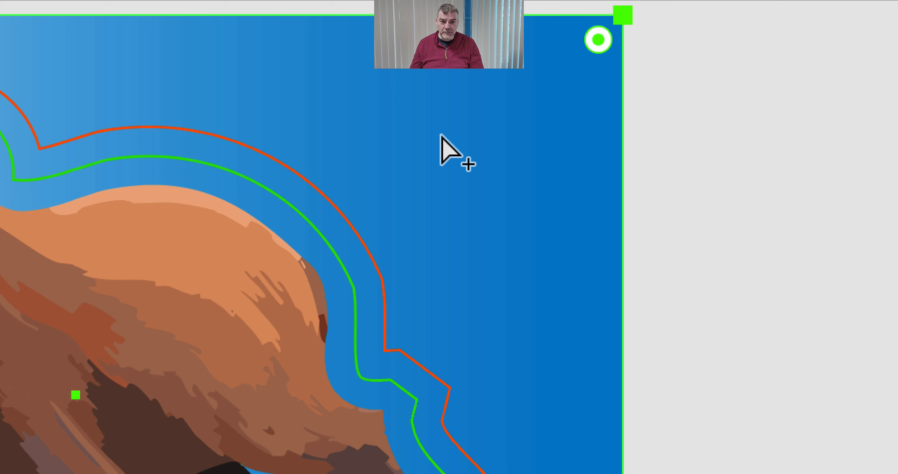
pyautogui.press('alt+super+8')
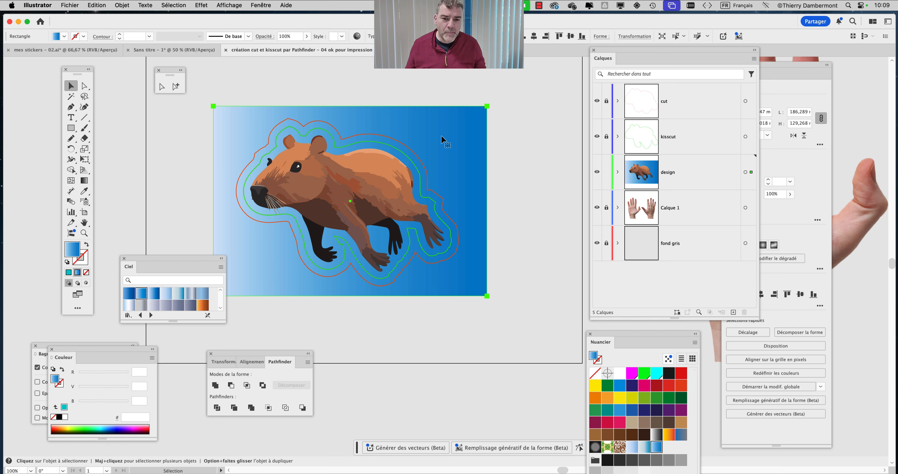
pyautogui.press('alt+super+8')
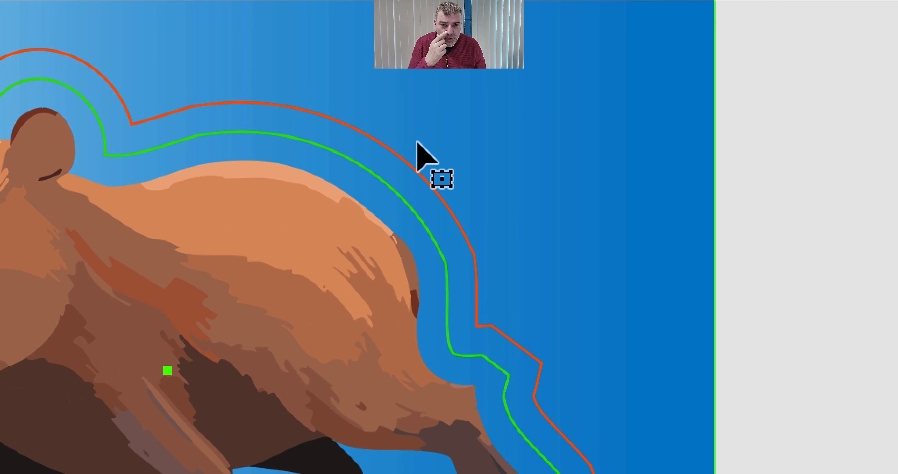
pyautogui.press('alt+super+8')
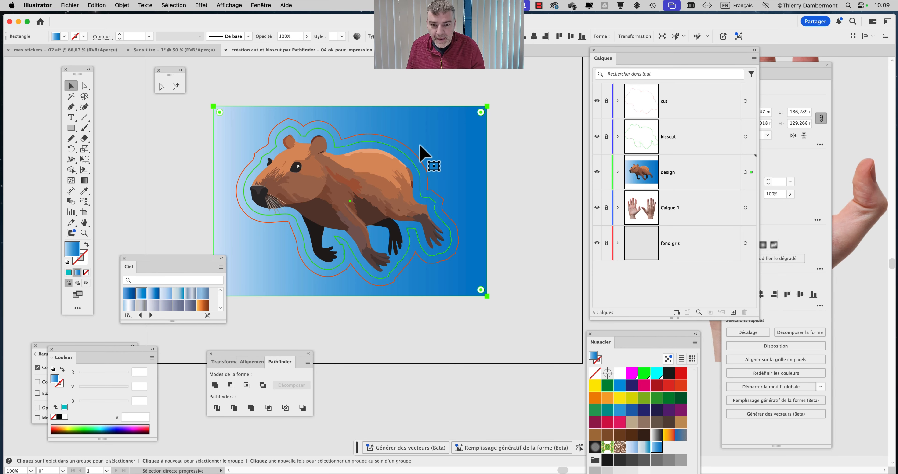
pyautogui.click(540, 158)
pyautogui.scroll(-1, 498, 179)
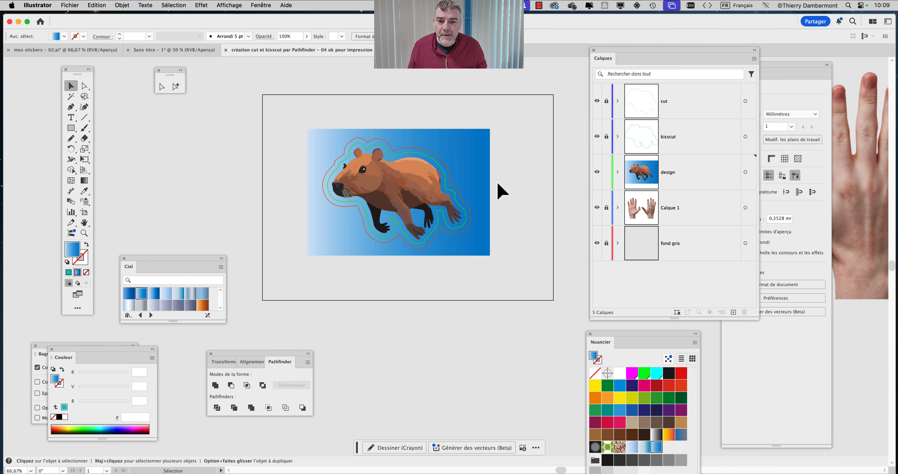